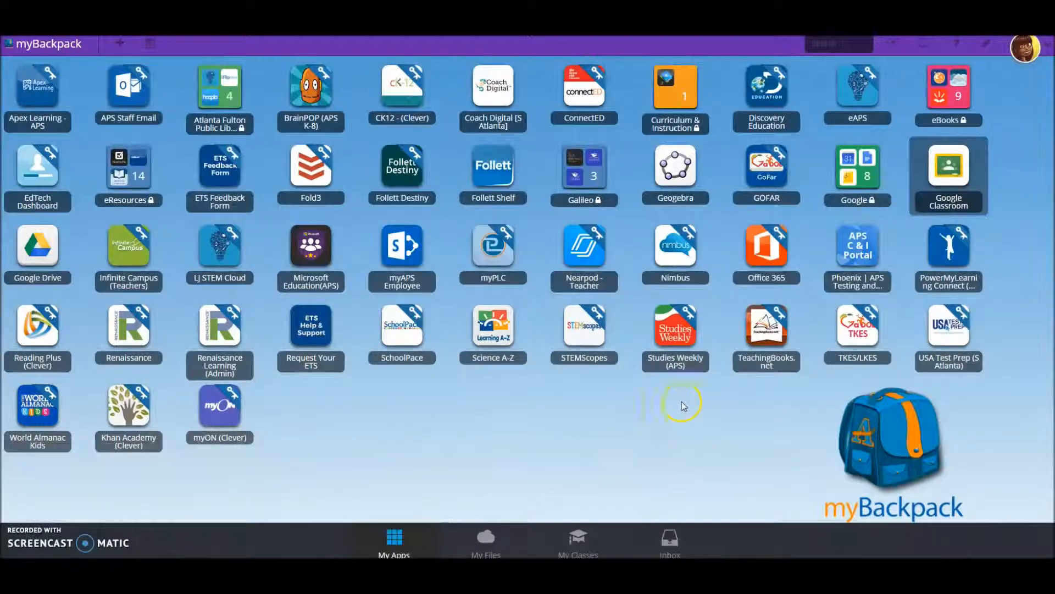
- Switch to Google Classroom and start creating a class named "Test Classroom"
left_click(950, 173)
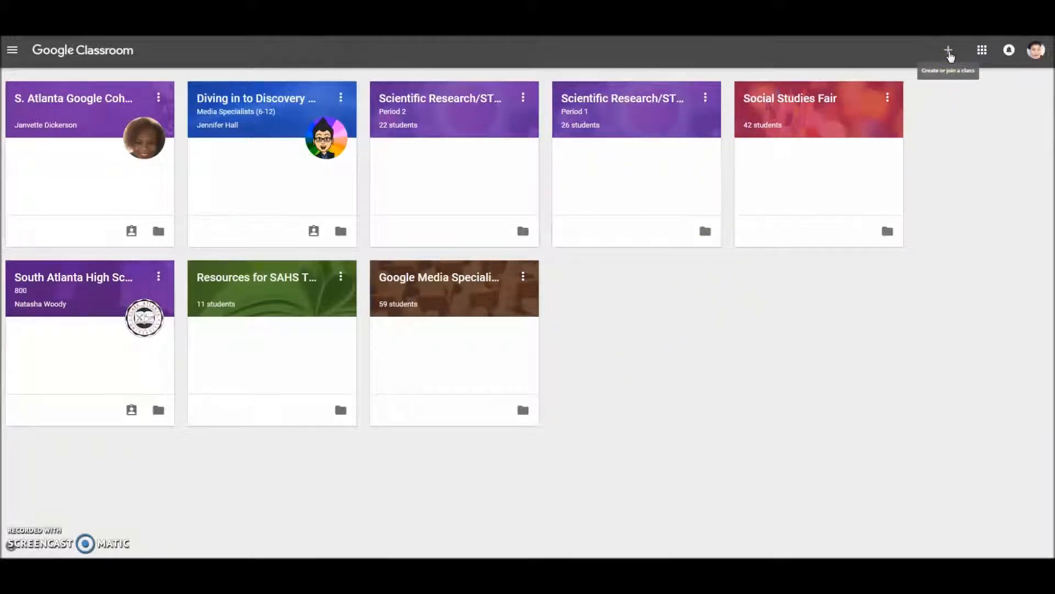
left_click(949, 52)
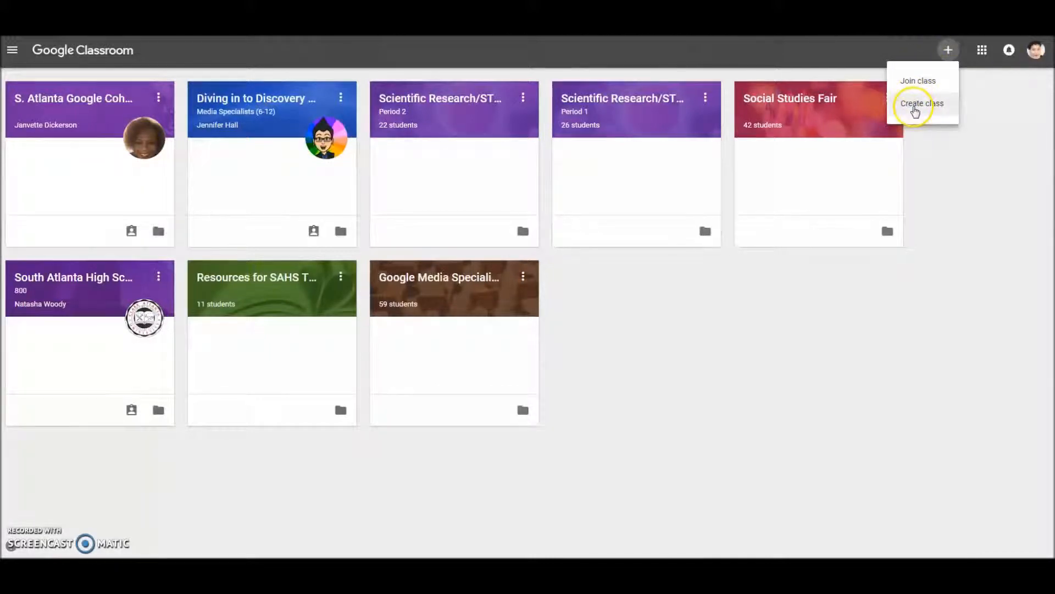
left_click(914, 108)
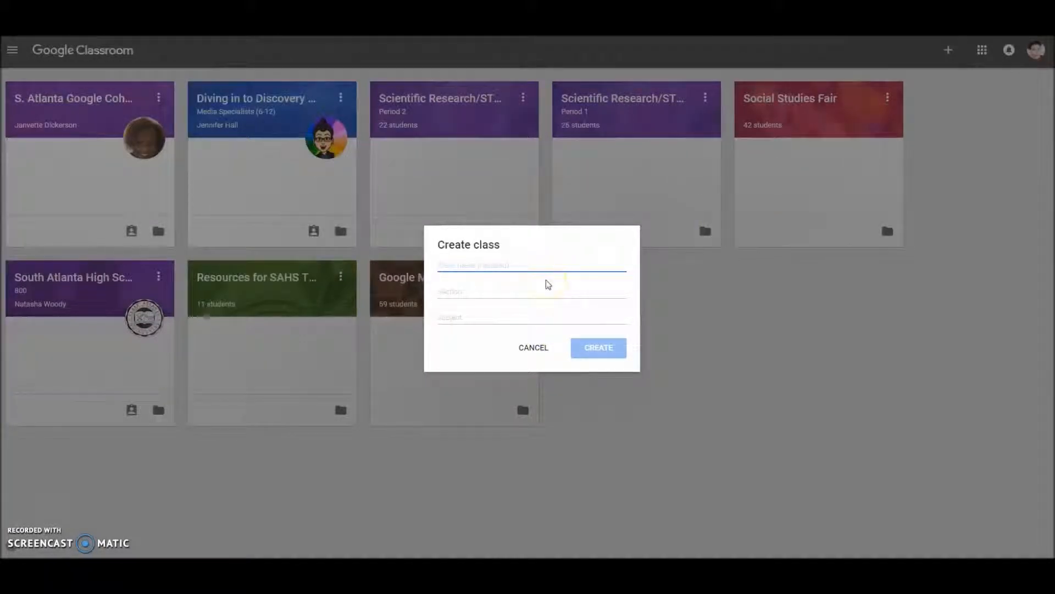
type("Test Clas")
type("room")
key("BackSpace")
key("BackSpace")
key("BackSpace")
type("room")
- Enter "1st Semester" as the new class's section
left_click(519, 292)
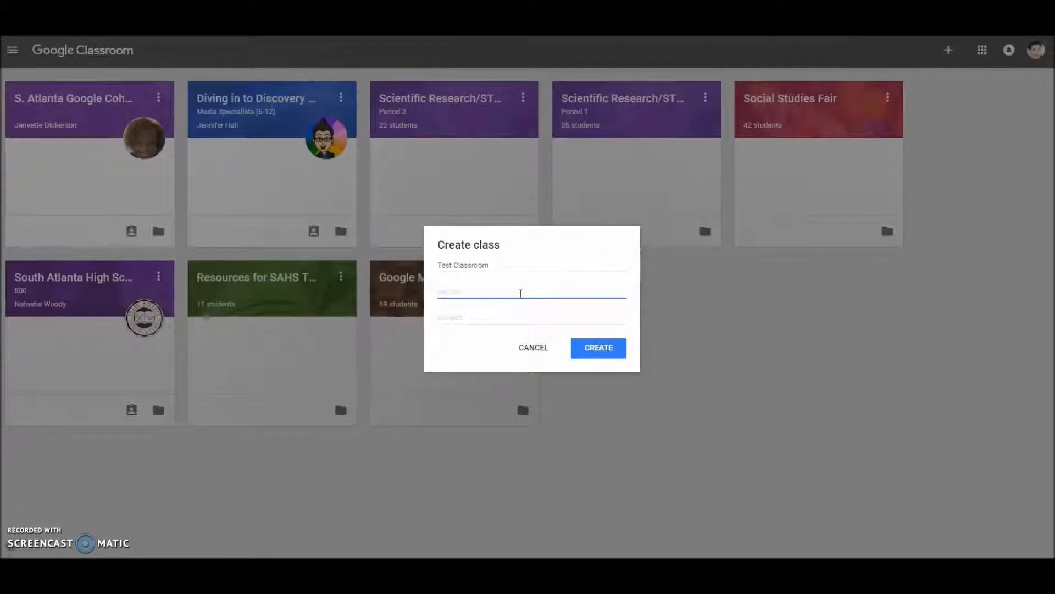
type("1st Semester")
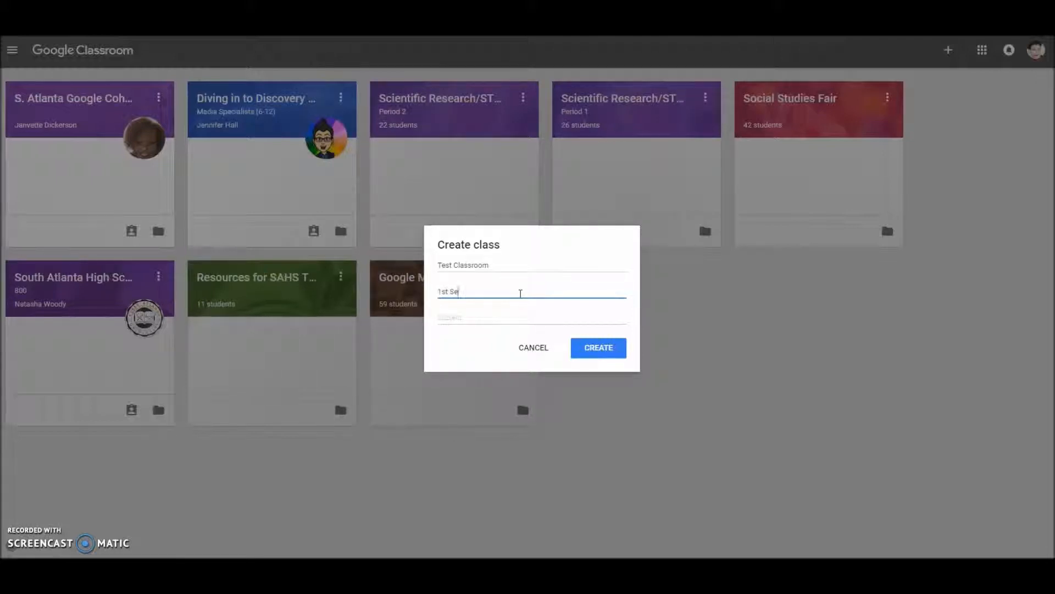
- Set the class subject to Applied Mathematics and create the class
left_click(509, 313)
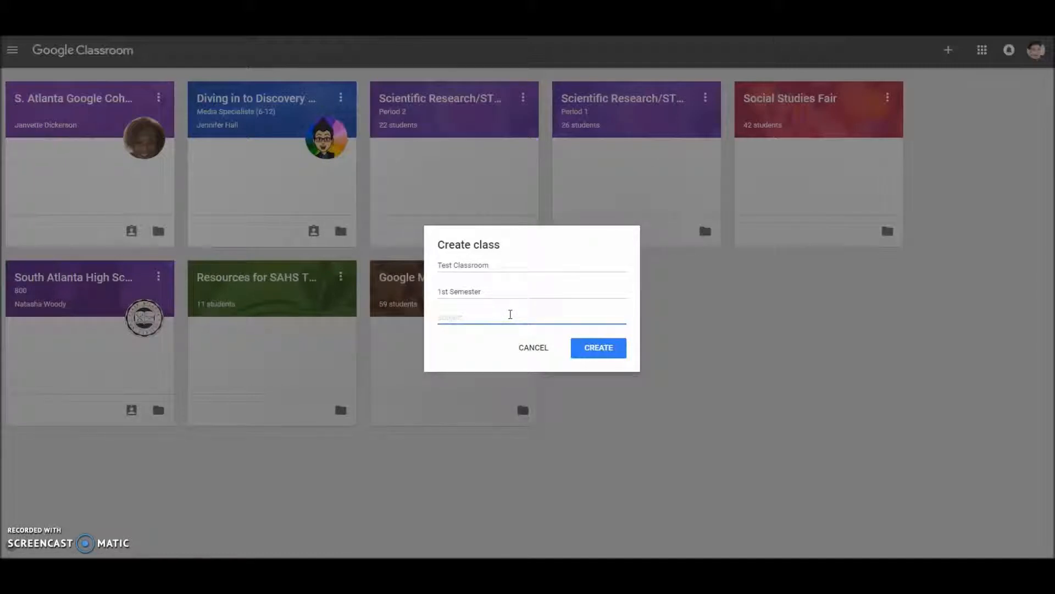
type("Math")
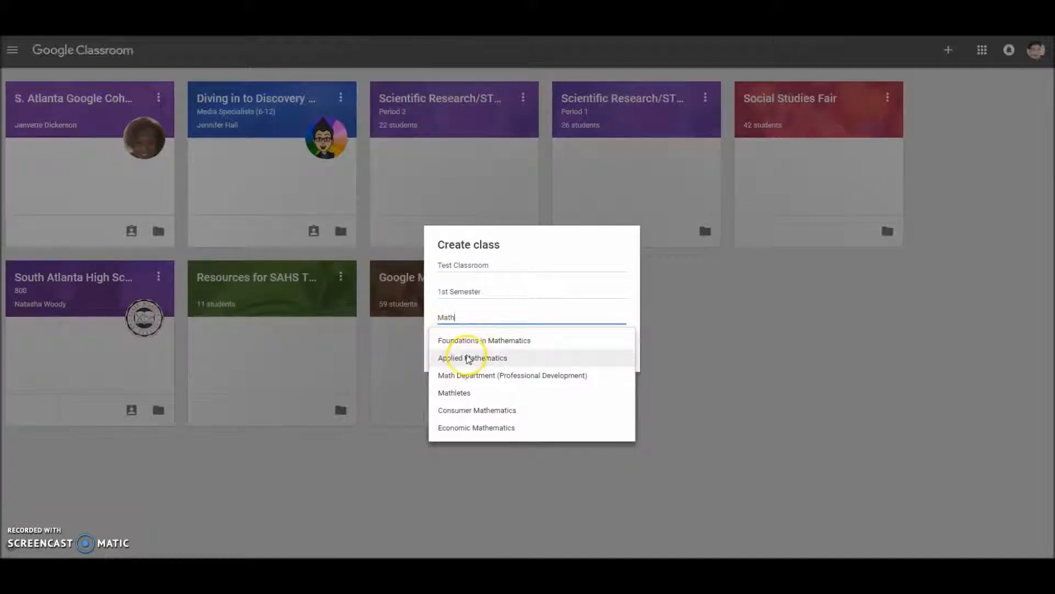
left_click(469, 359)
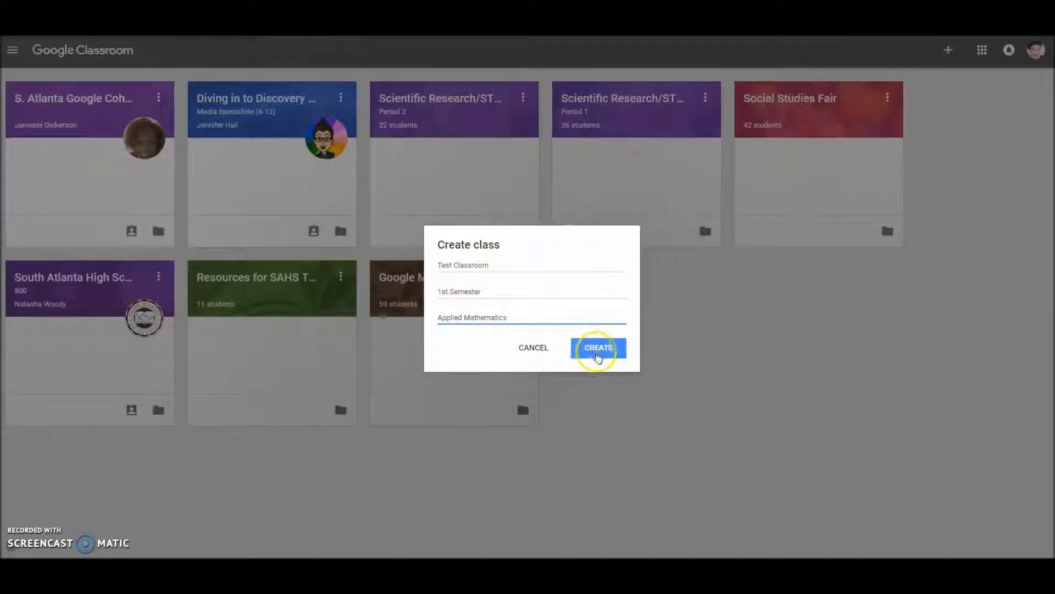
left_click(599, 355)
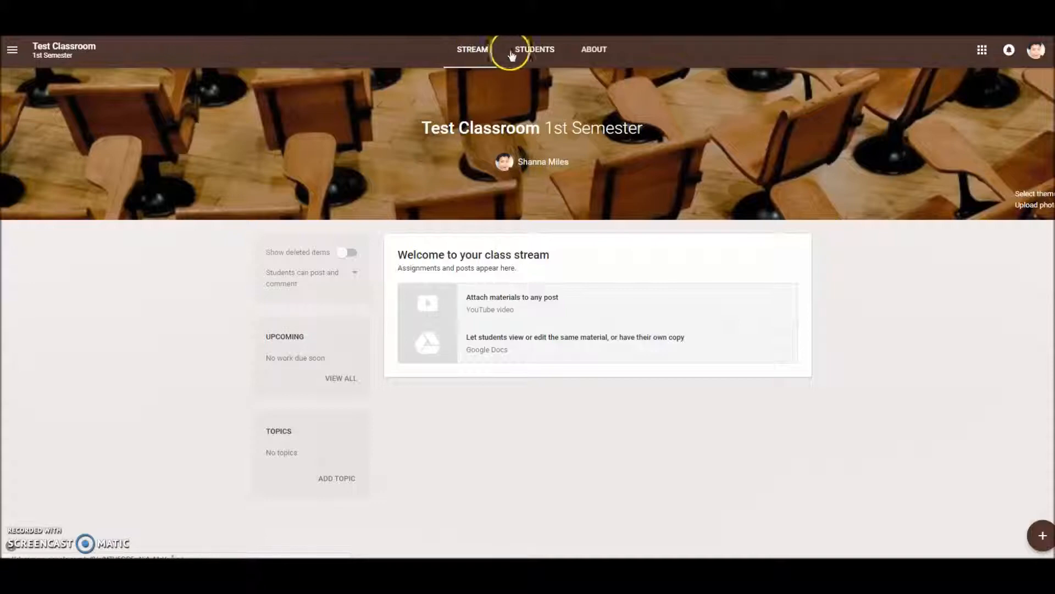
- Look at the class's student page with its class code and invitation options, and return to the stream
left_click(544, 55)
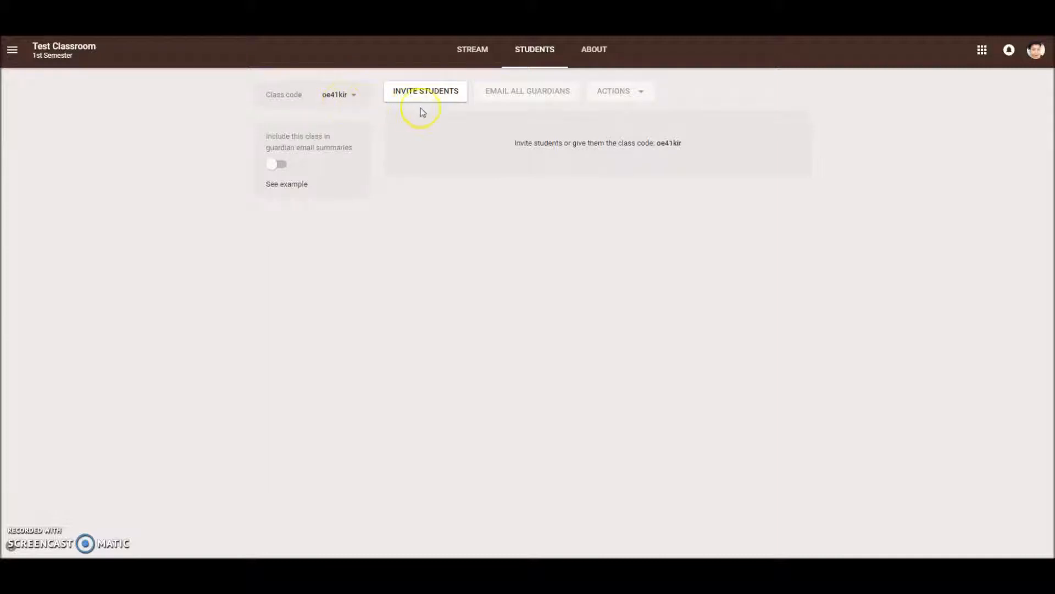
left_click(469, 52)
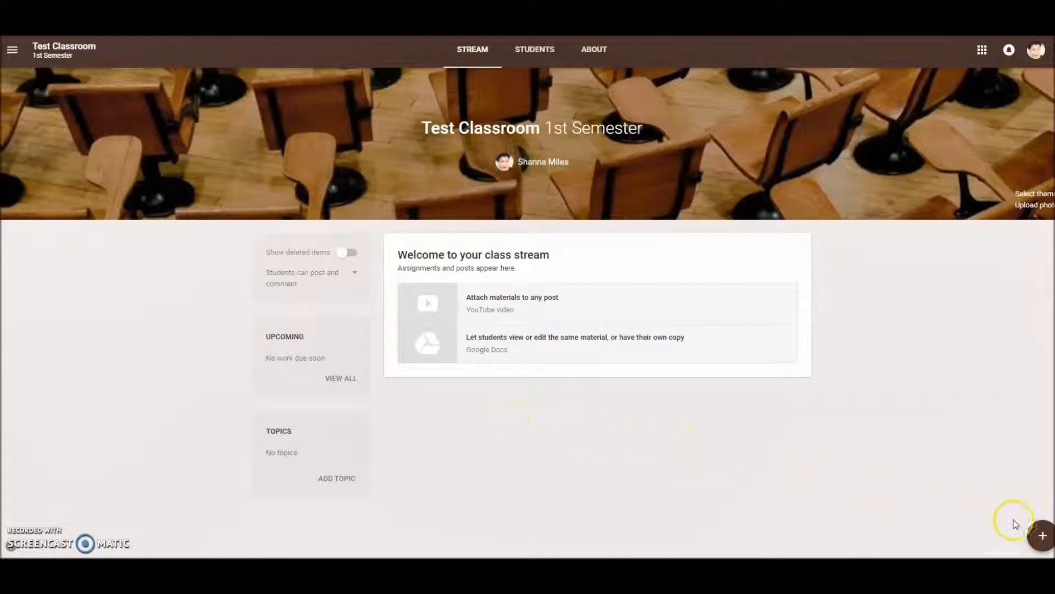
- Start a class announcement reading "Welcome to my class. You're expected to review the syllabus by the end of the week."
mouse_move(1038, 538)
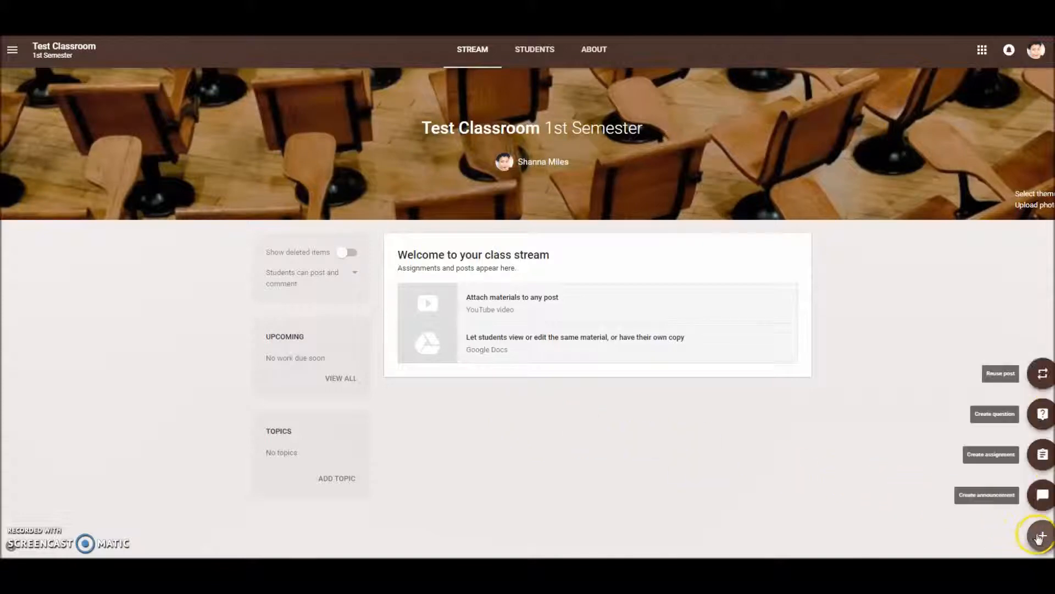
left_click(1040, 497)
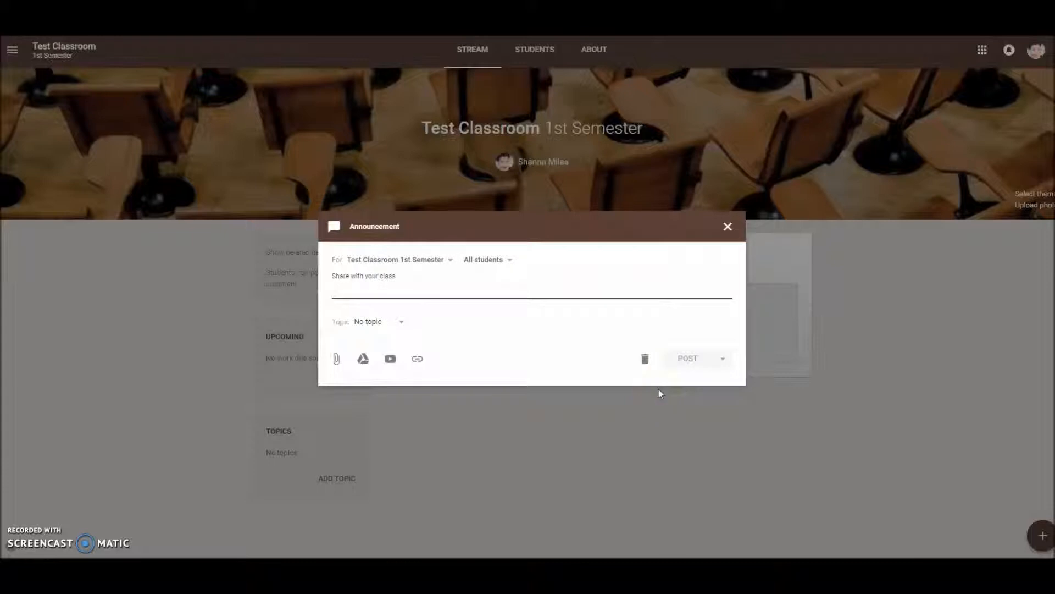
type("Welc")
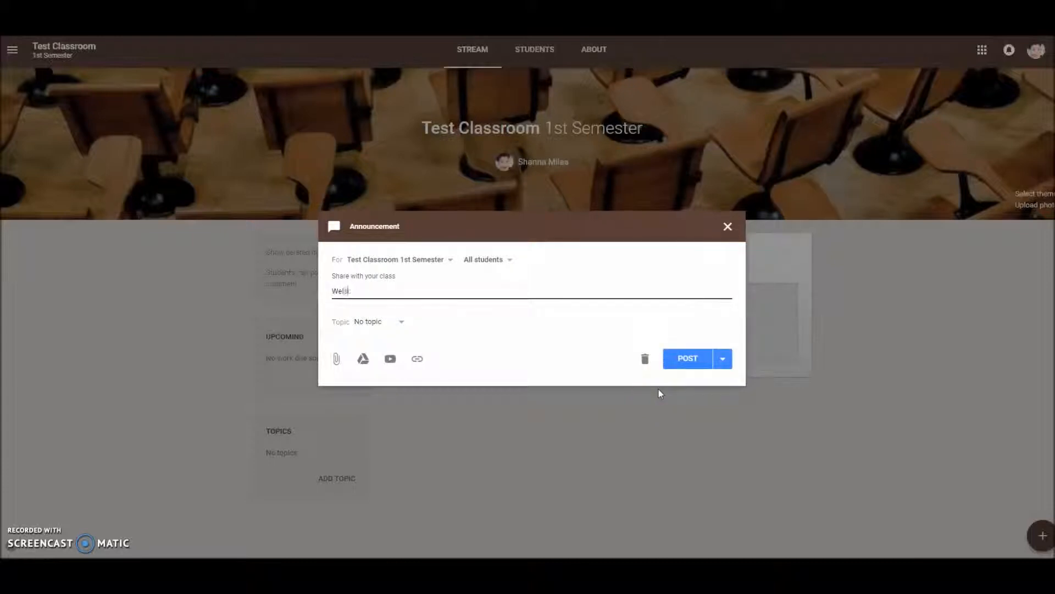
type("ome to my class. You're expected to review the syllabus by the end of the week.")
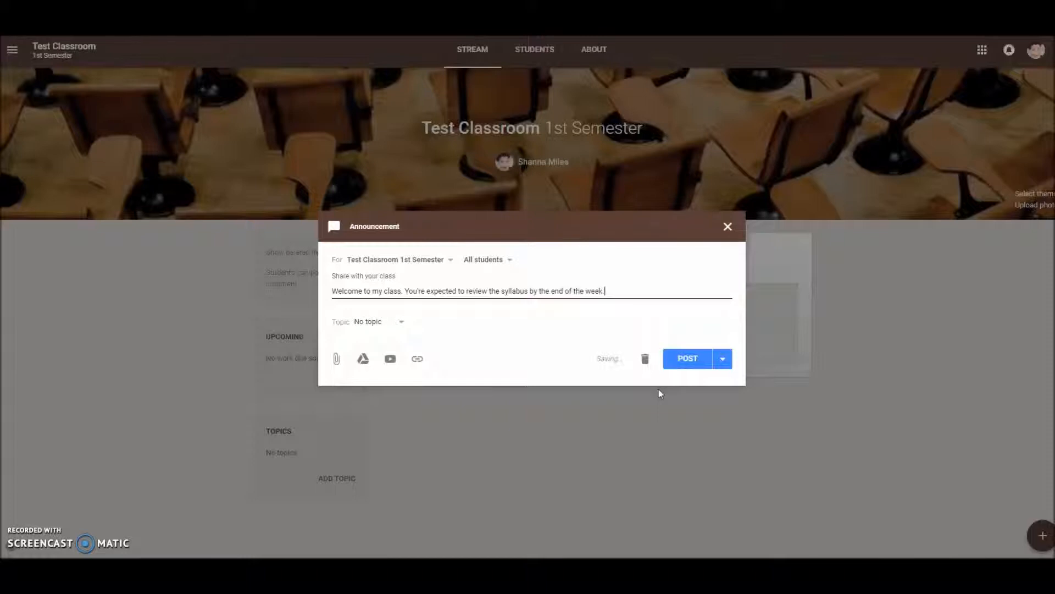
- Create a new topic named "Unit 1" for the announcement
left_click(374, 323)
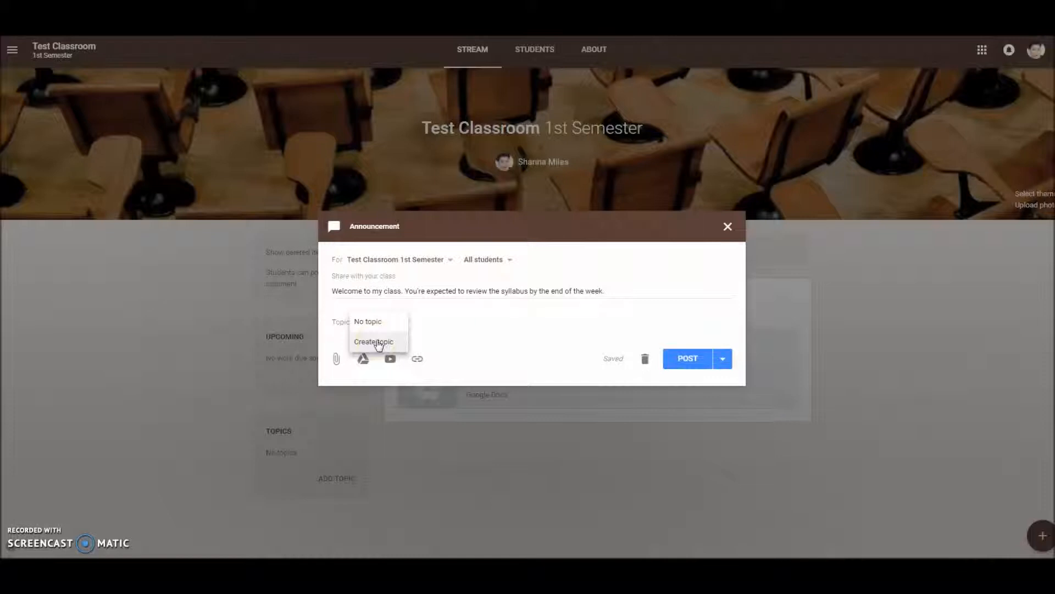
left_click(379, 343)
type("Unit 1")
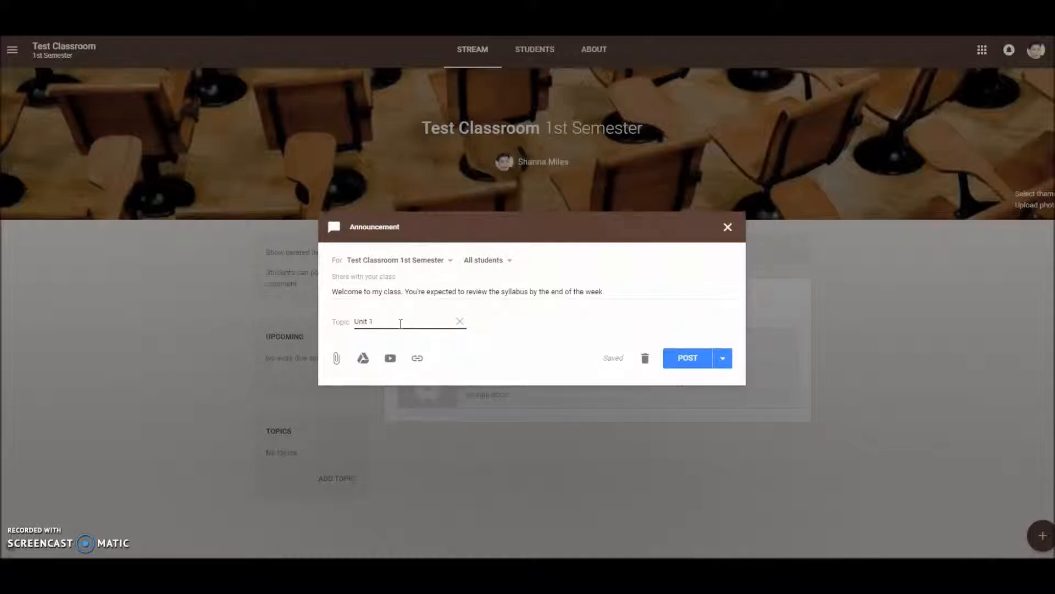
left_click(479, 334)
- Attach the image 0001.jpg from the computer to the announcement
left_click(337, 359)
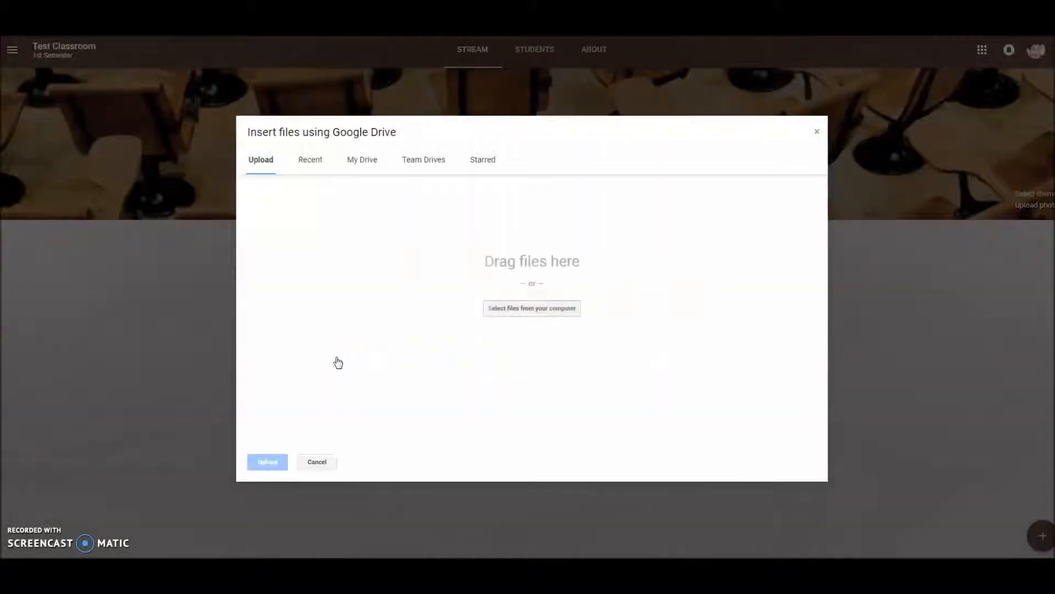
left_click(527, 309)
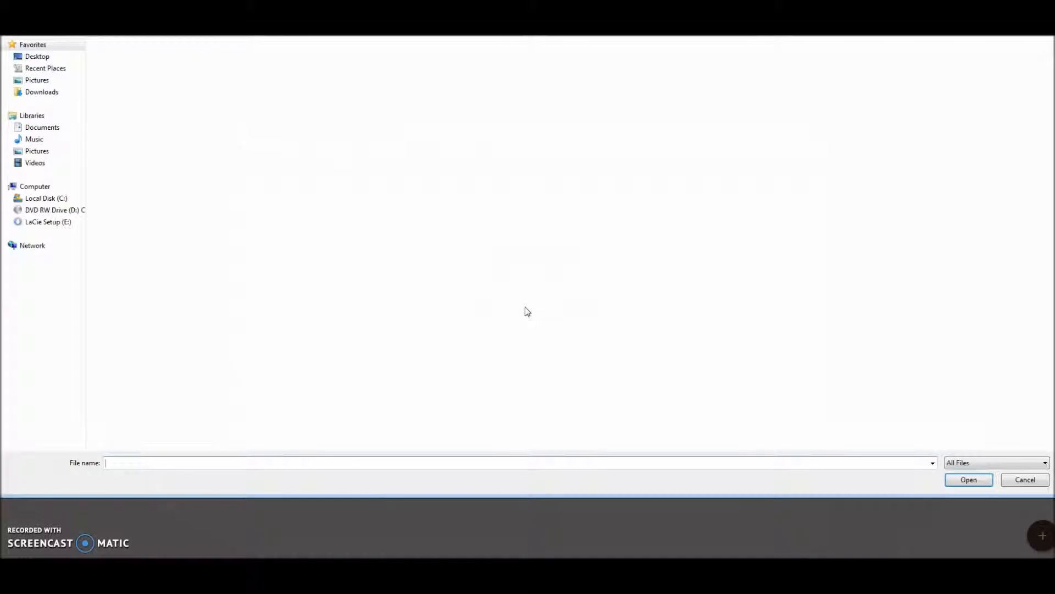
left_click(333, 252)
left_click(182, 293)
left_click(966, 480)
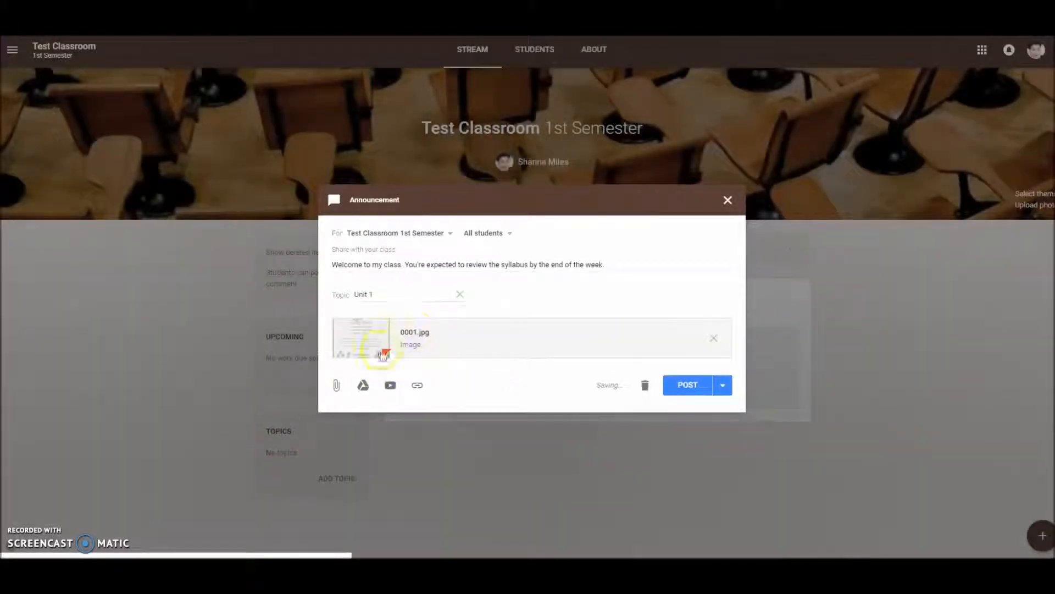
type("1")
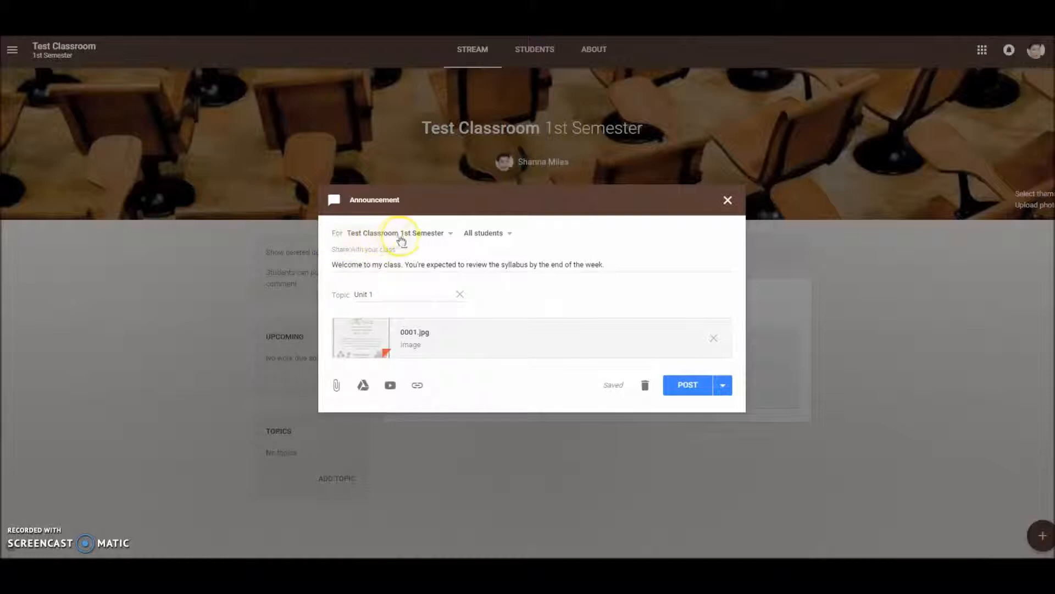
- Try adding both Scientific Research periods and Social Studies Fair as announcement recipients, and restore Test Classroom as the only class
left_click(420, 236)
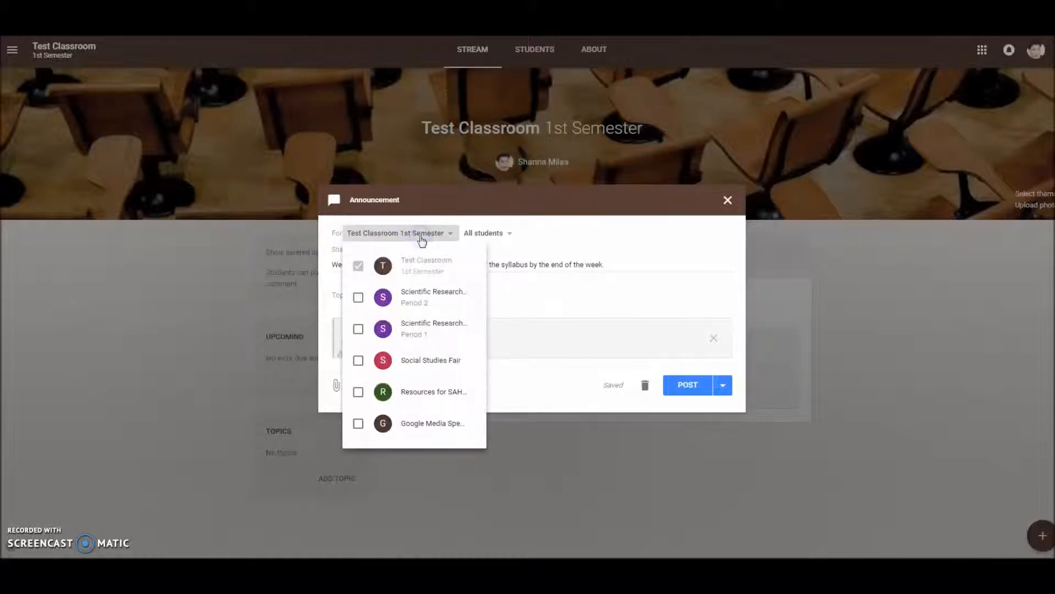
left_click(419, 242)
left_click(358, 297)
left_click(357, 329)
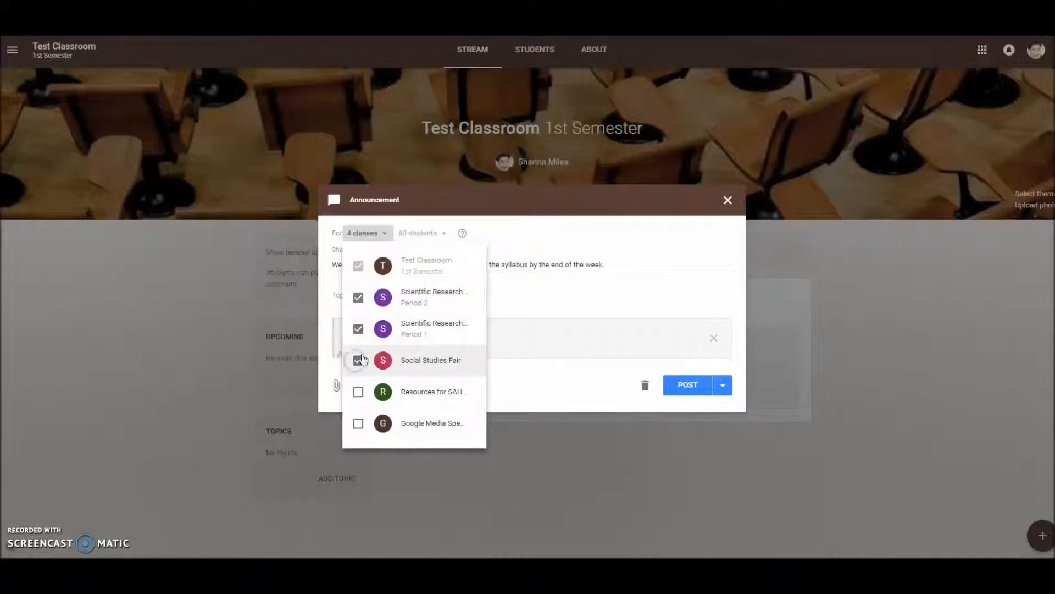
left_click(358, 329)
left_click(358, 298)
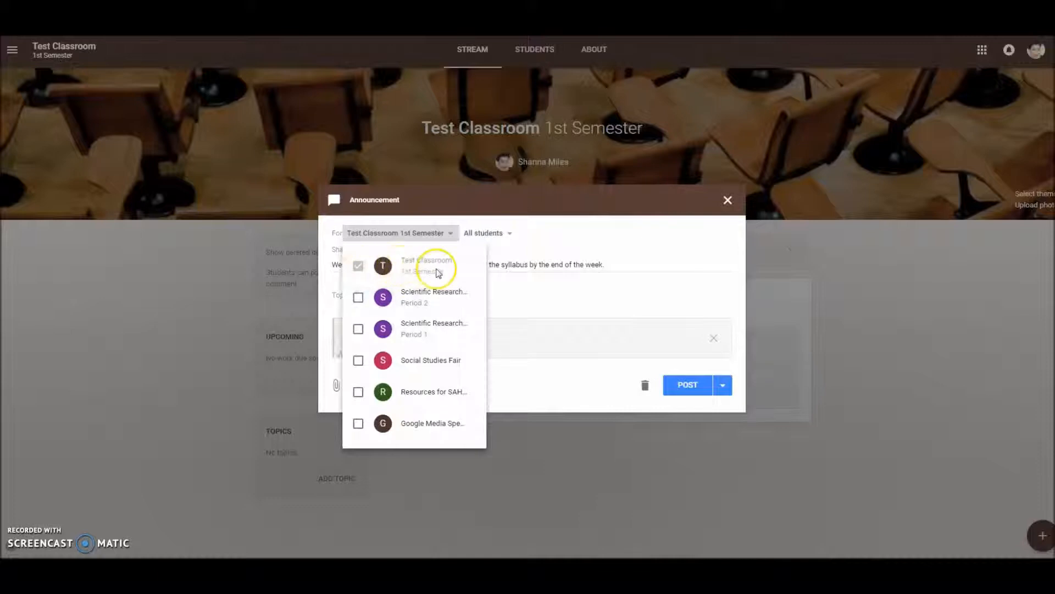
left_click(546, 243)
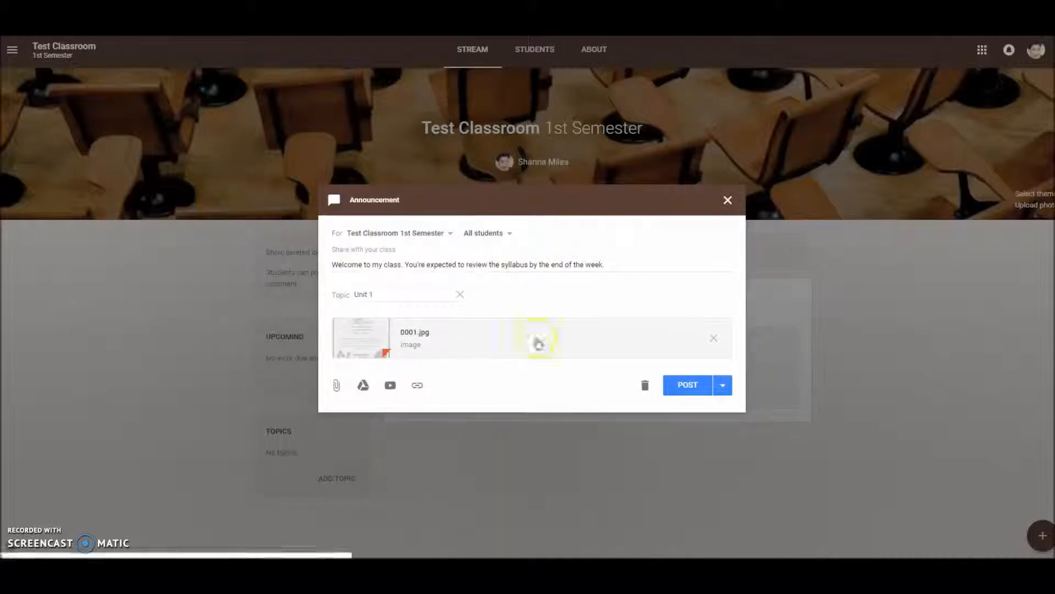
- Post the announcement to the Test Classroom stream
left_click(683, 386)
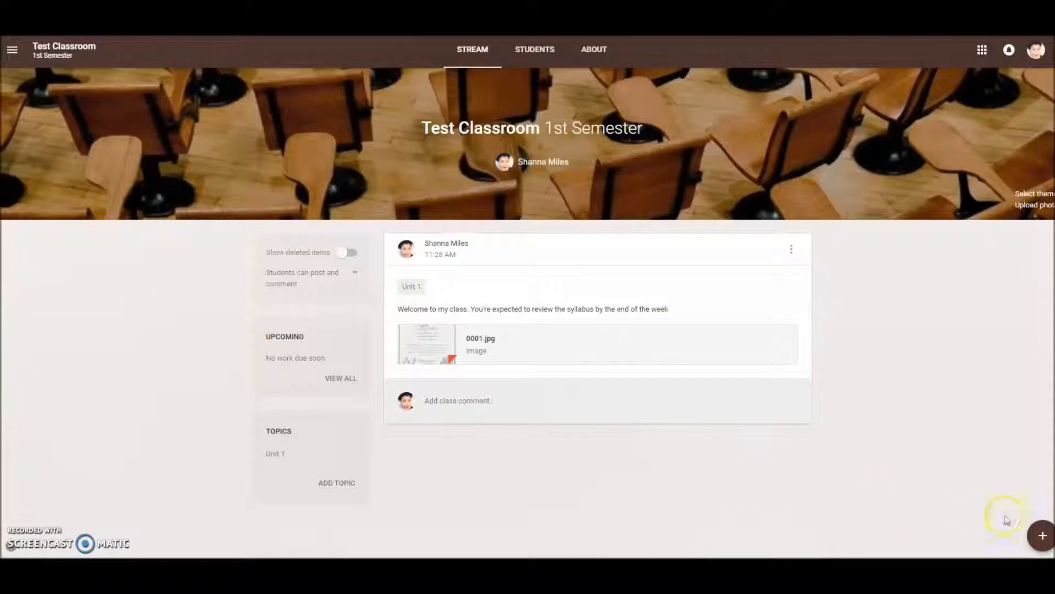
- Start a new assignment titled "Complete worksheet for Unit 1"
mouse_move(1040, 536)
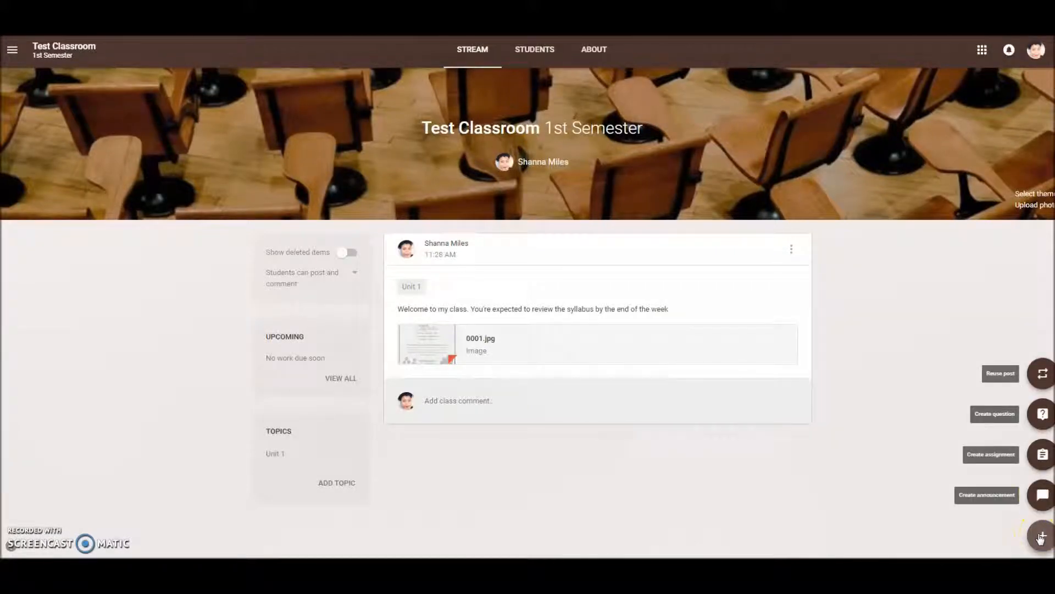
left_click(1043, 457)
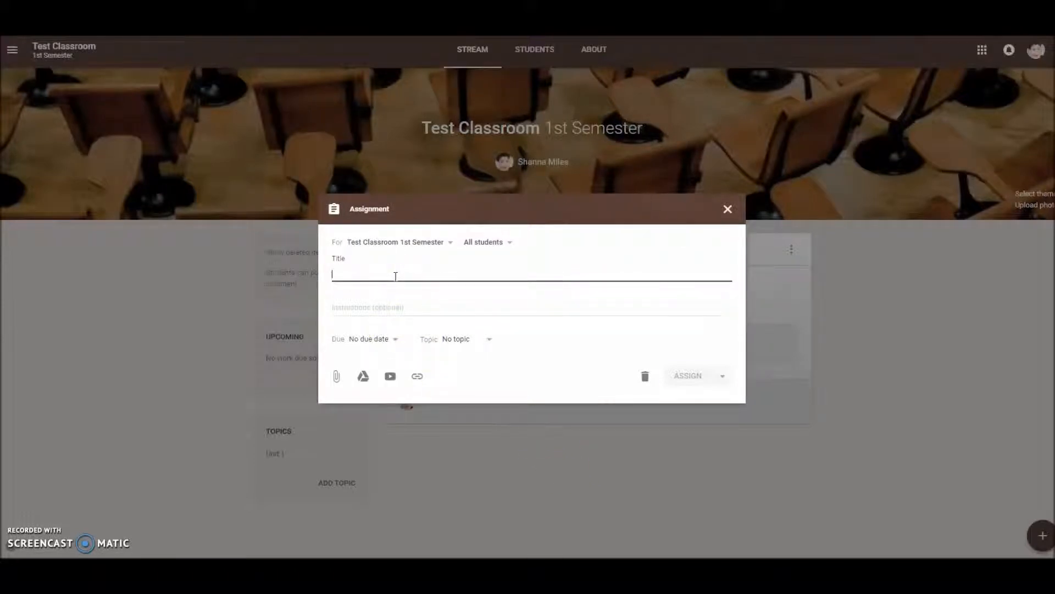
type("Complete worksheet for Unit 1")
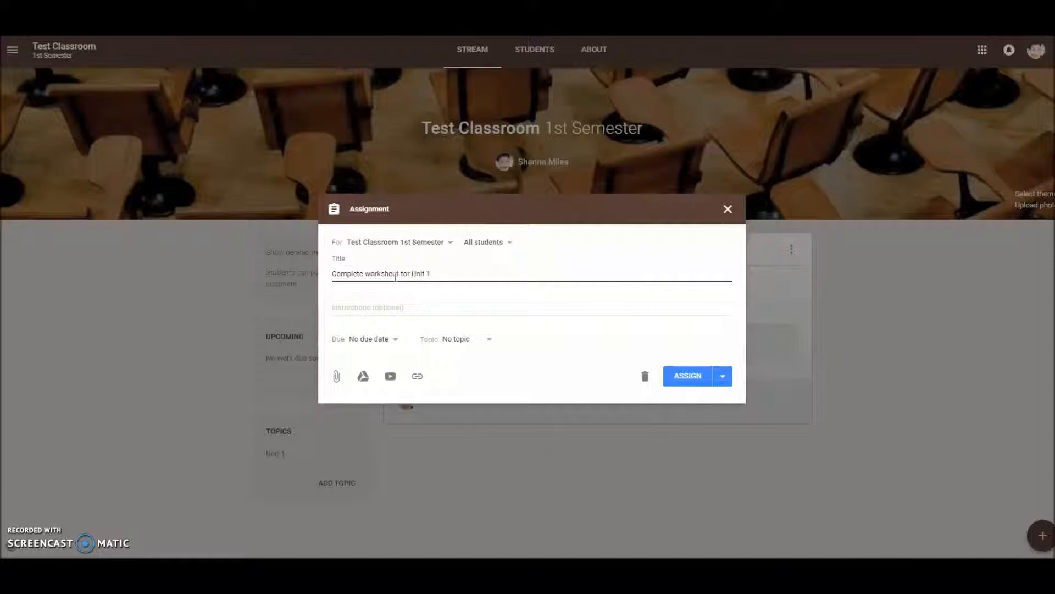
left_click(384, 310)
- Set the assignment's due date to Aug 17, 2018 and its topic to Unit 1
left_click(381, 341)
left_click(374, 378)
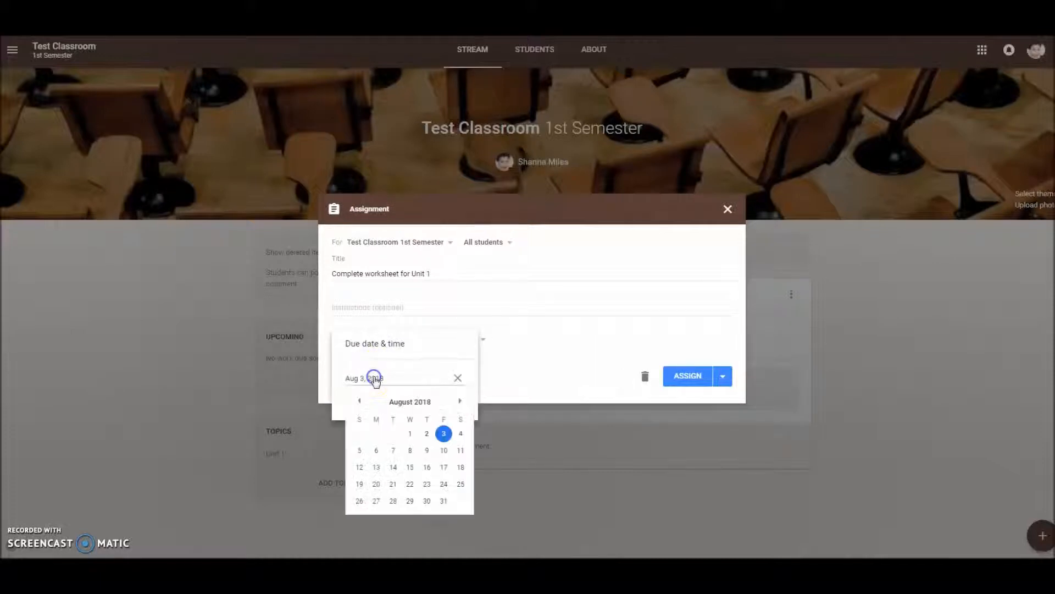
left_click(443, 467)
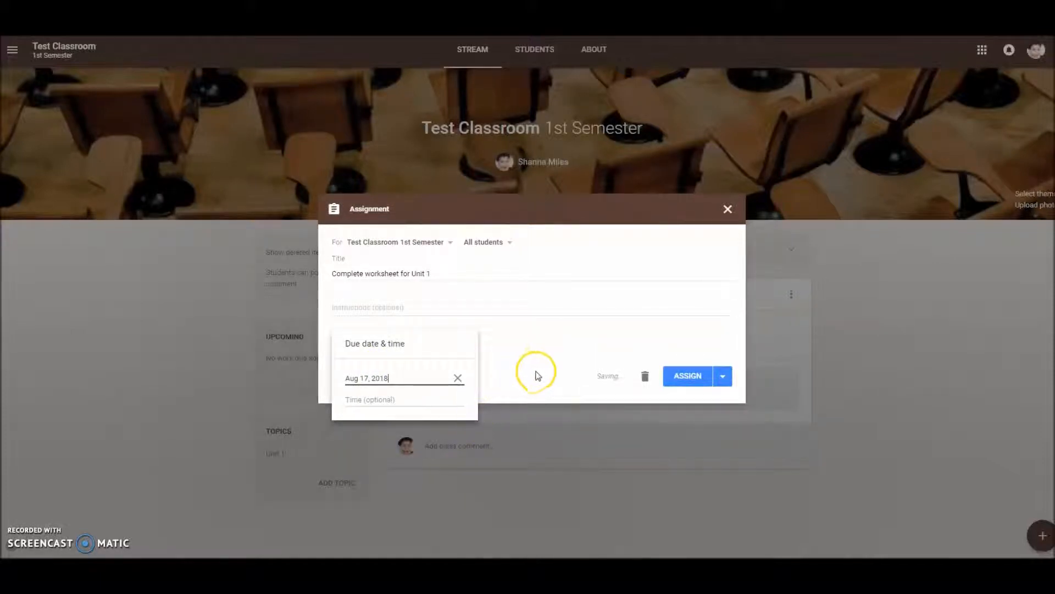
left_click(486, 339)
left_click(442, 341)
left_click(437, 388)
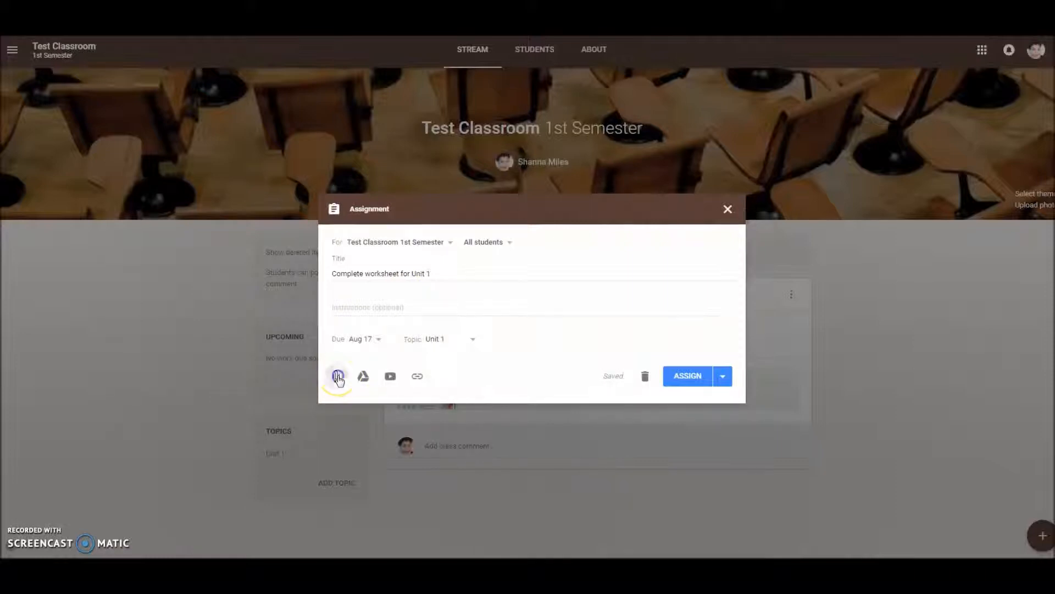
- Attach 1098e_interest_statement (1).pdf from the computer to the assignment
left_click(337, 378)
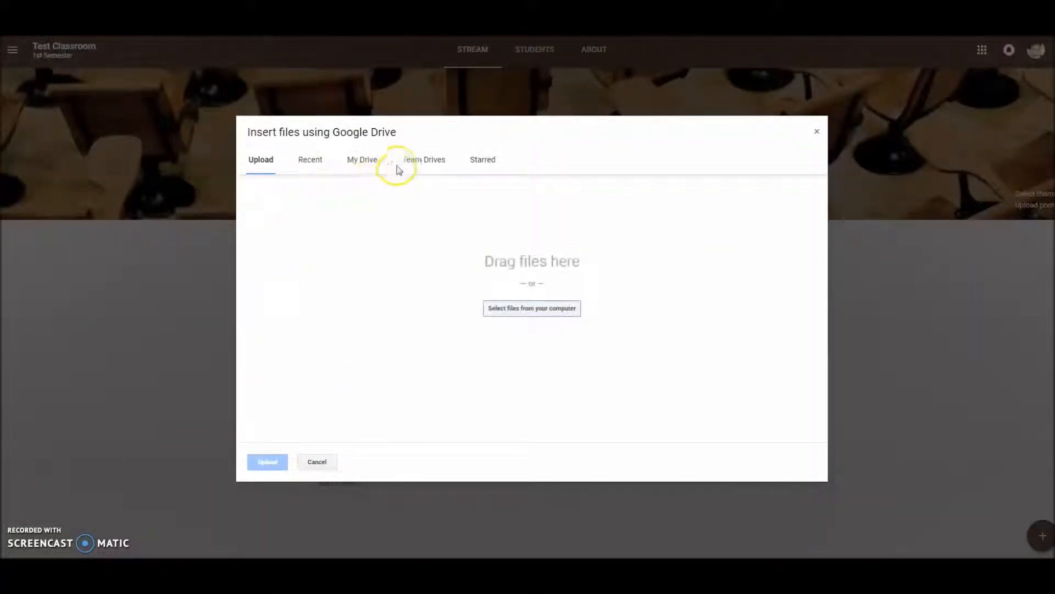
left_click(514, 309)
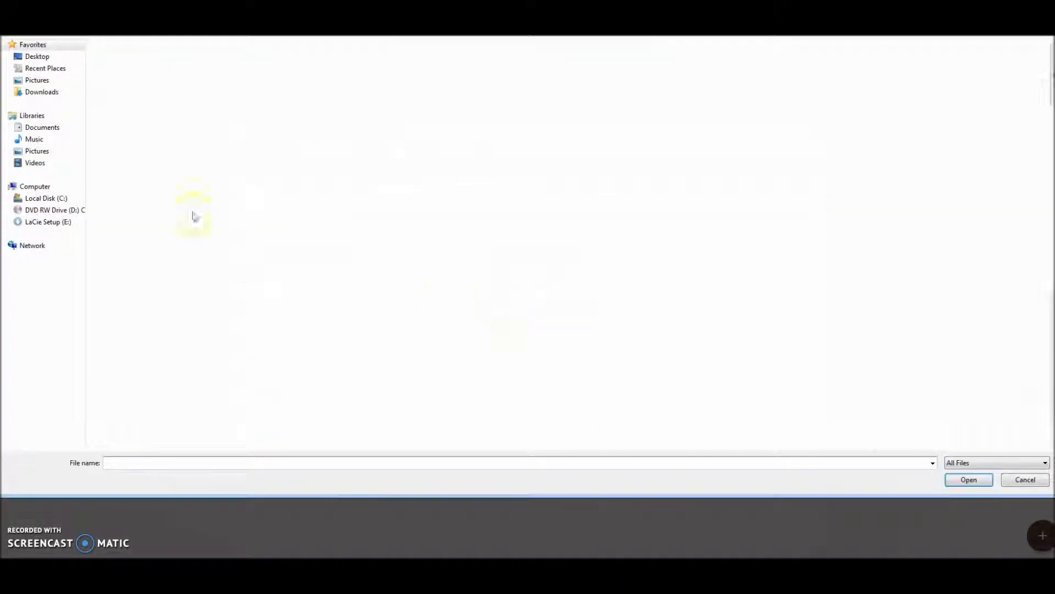
left_click(330, 421)
left_click(965, 479)
left_click(268, 462)
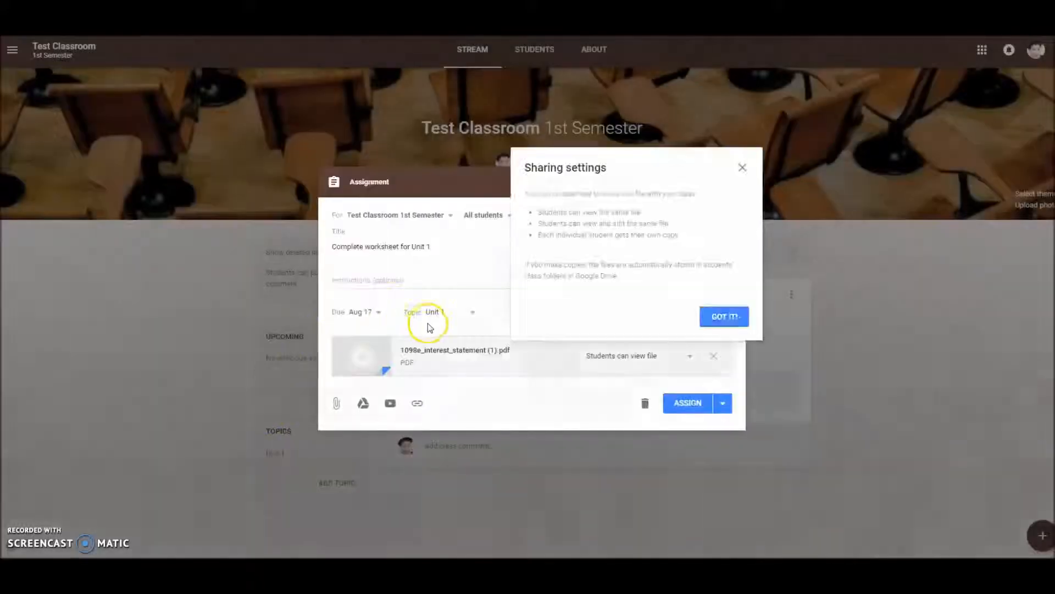
- Dismiss the file sharing settings notice and assign the Unit 1 worksheet to all students in Test Classroom
left_click(729, 317)
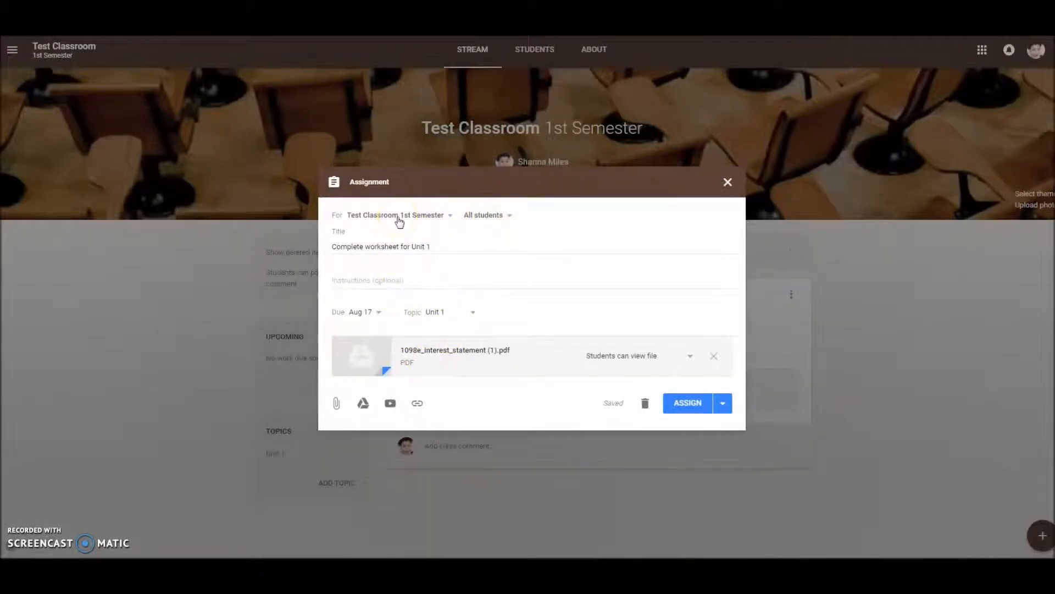
left_click(683, 403)
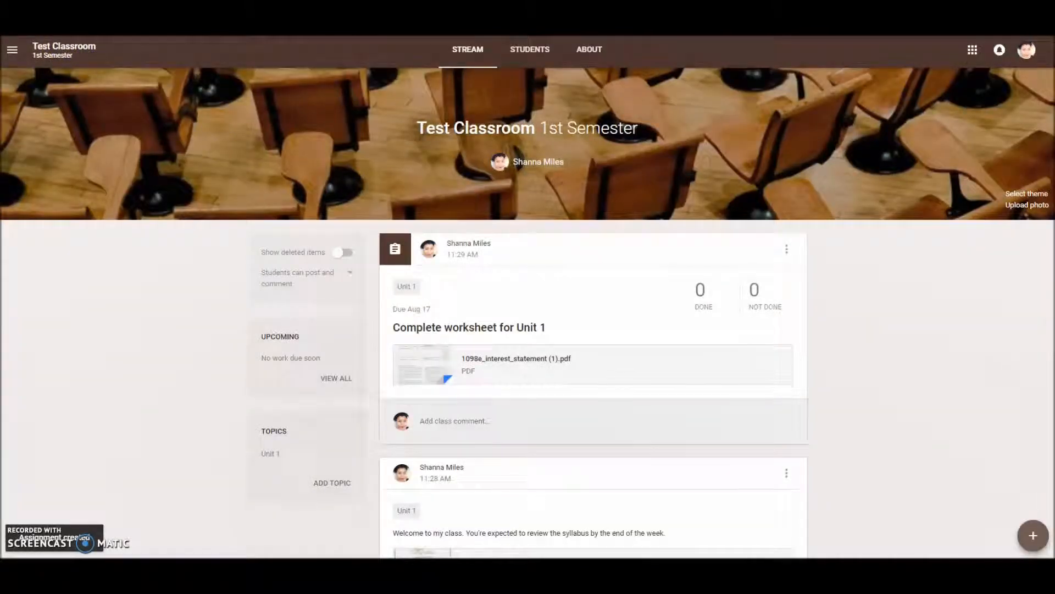
- Open a new question form, examine its fields and due date options, and close it without posting
scroll(914, 443, "down", 1)
left_click(1033, 536)
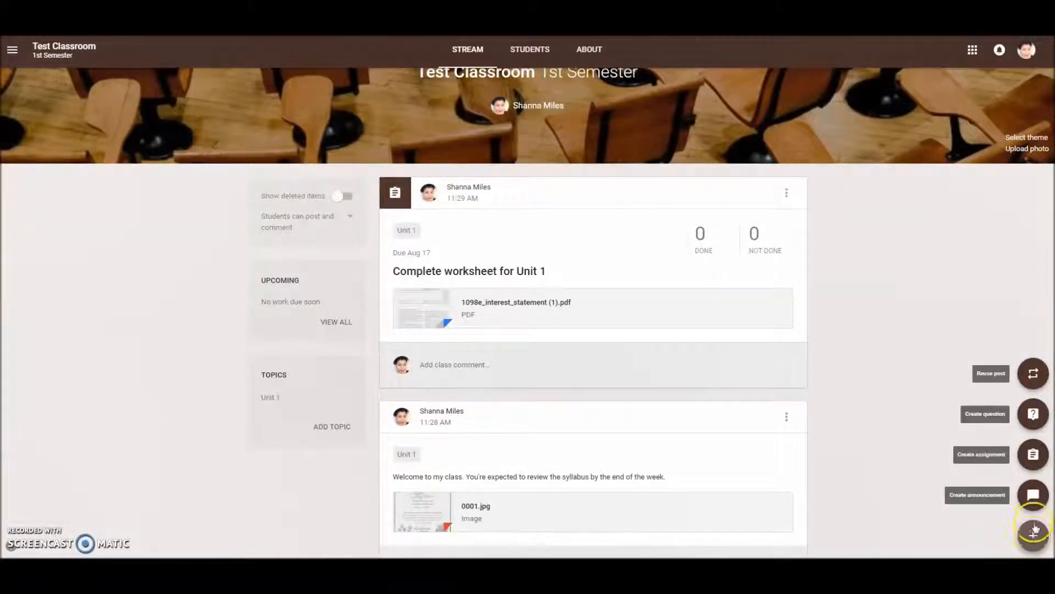
left_click(1033, 416)
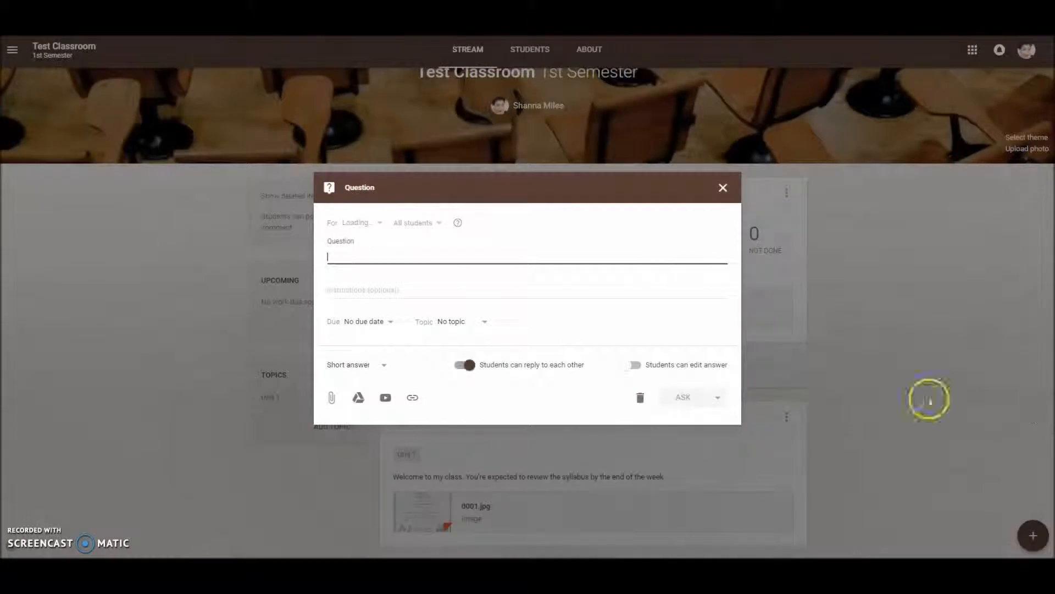
left_click(377, 261)
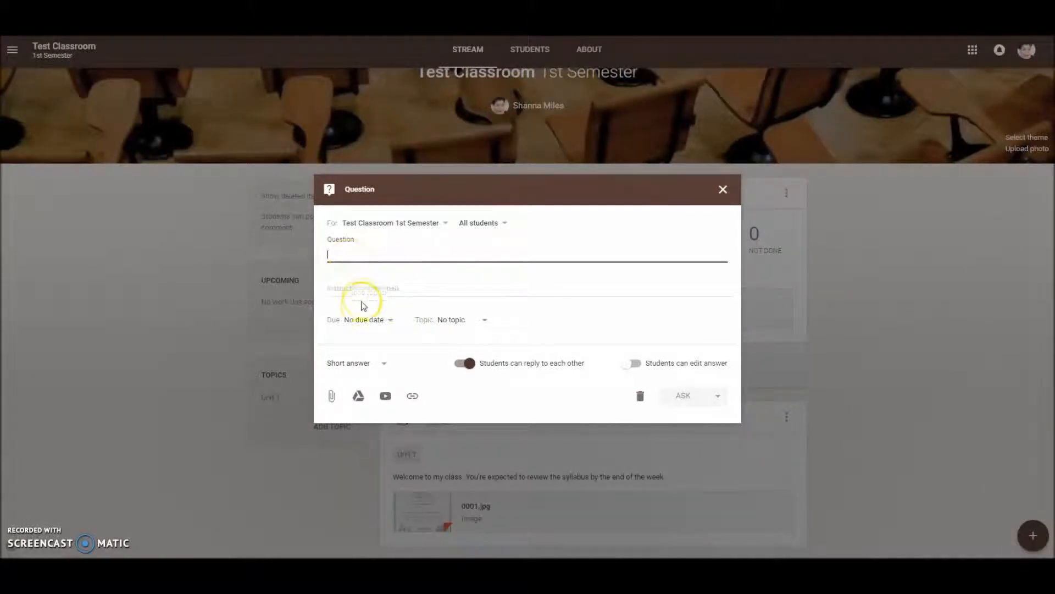
left_click(363, 321)
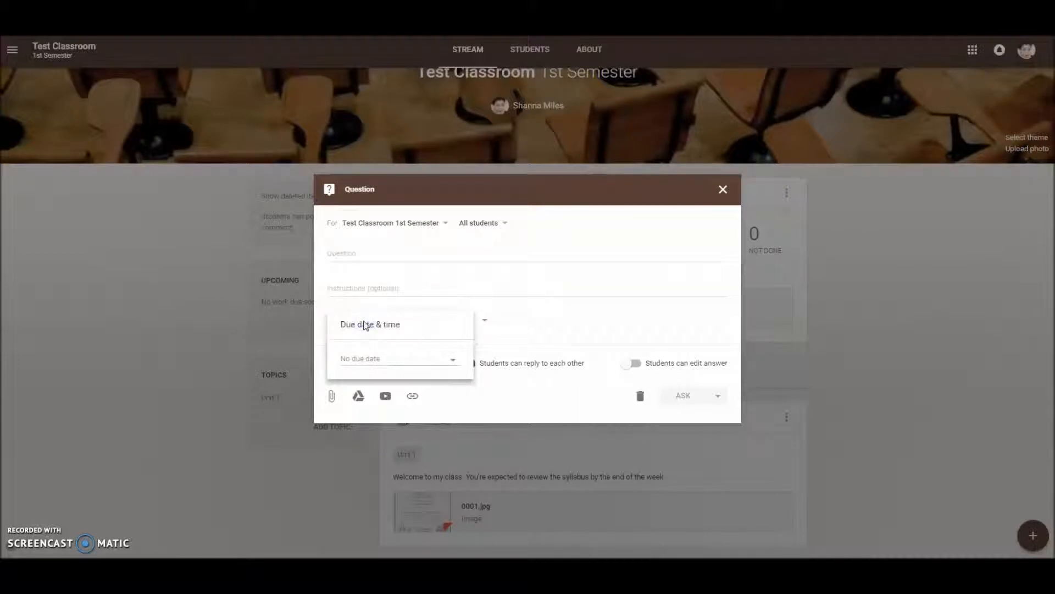
left_click(352, 411)
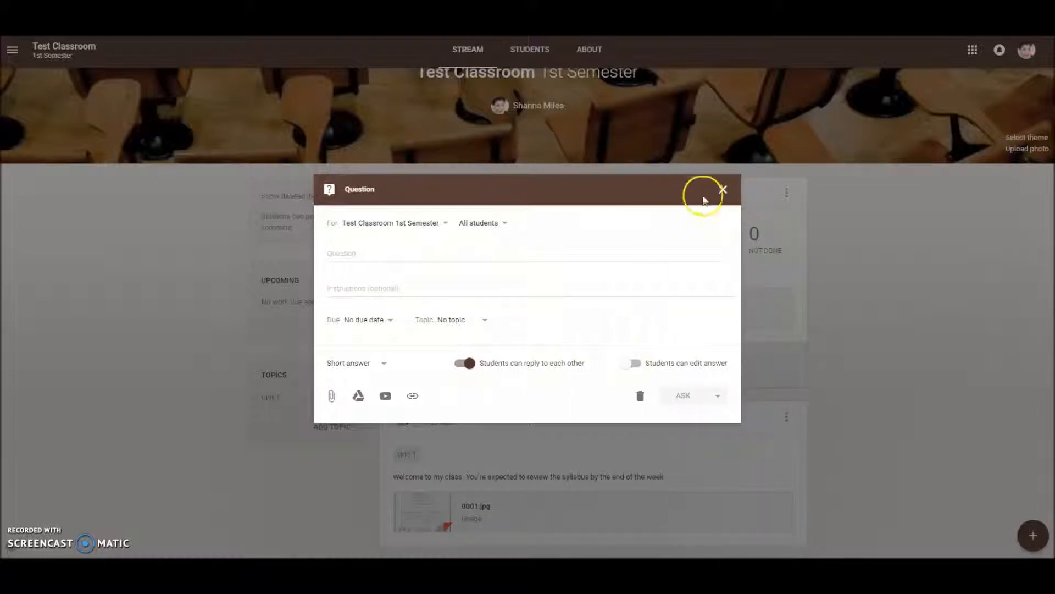
left_click(723, 189)
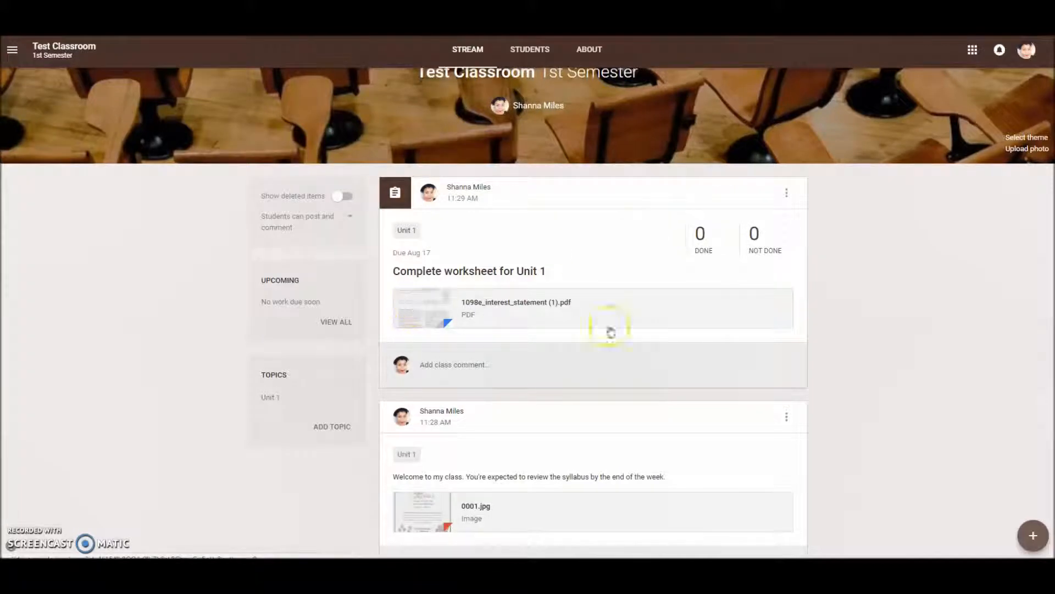
- Switch to the Google Media Specialists PL Classroom and browse its stream for posted assignments, shared files and class comments
scroll(780, 351, "up", 1)
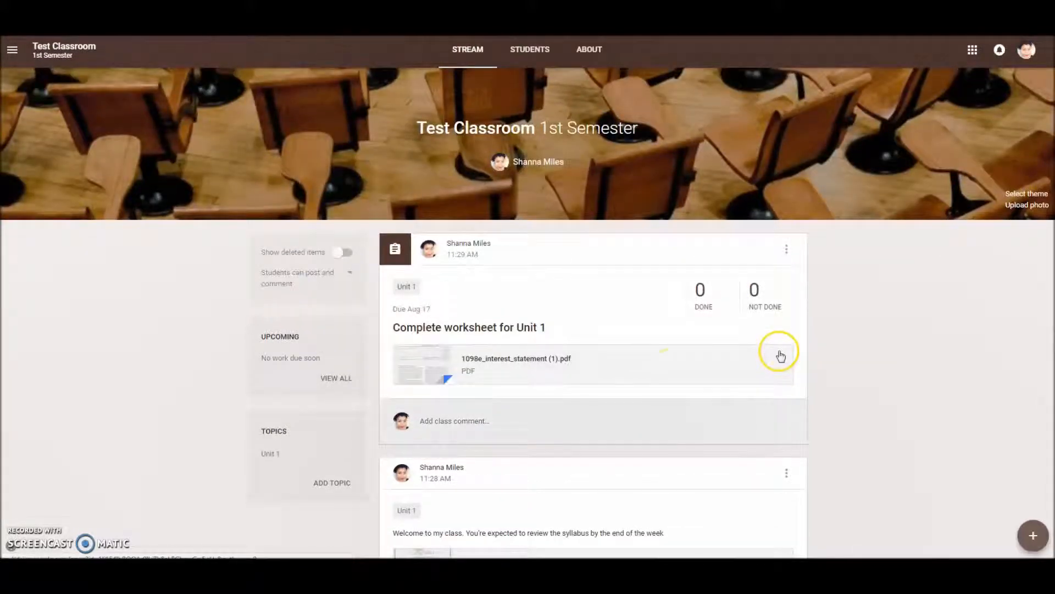
left_click(908, 336)
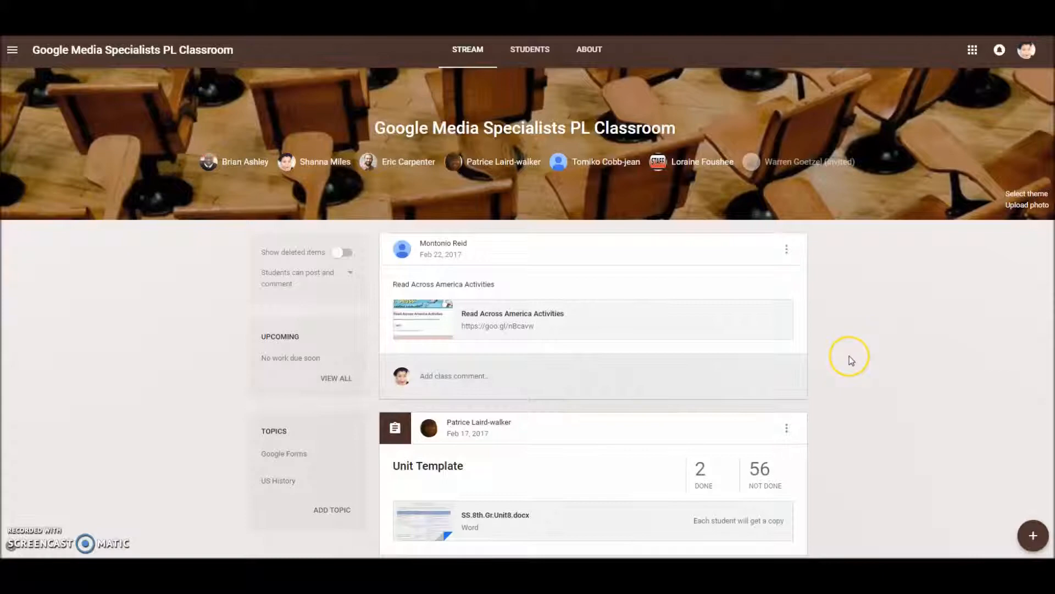
scroll(849, 355, "down", 4)
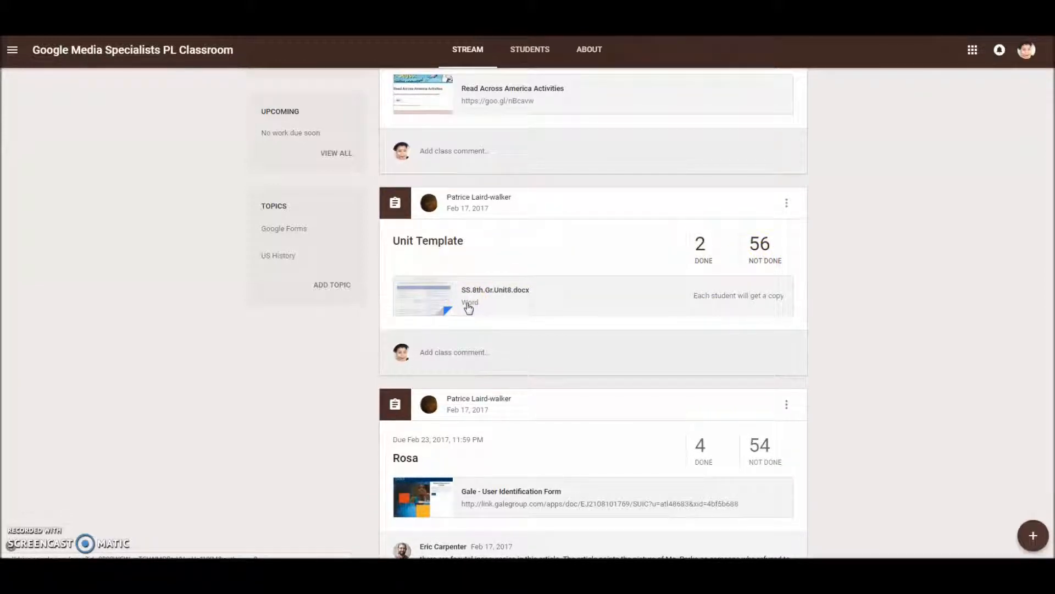
scroll(469, 308, "down", 4)
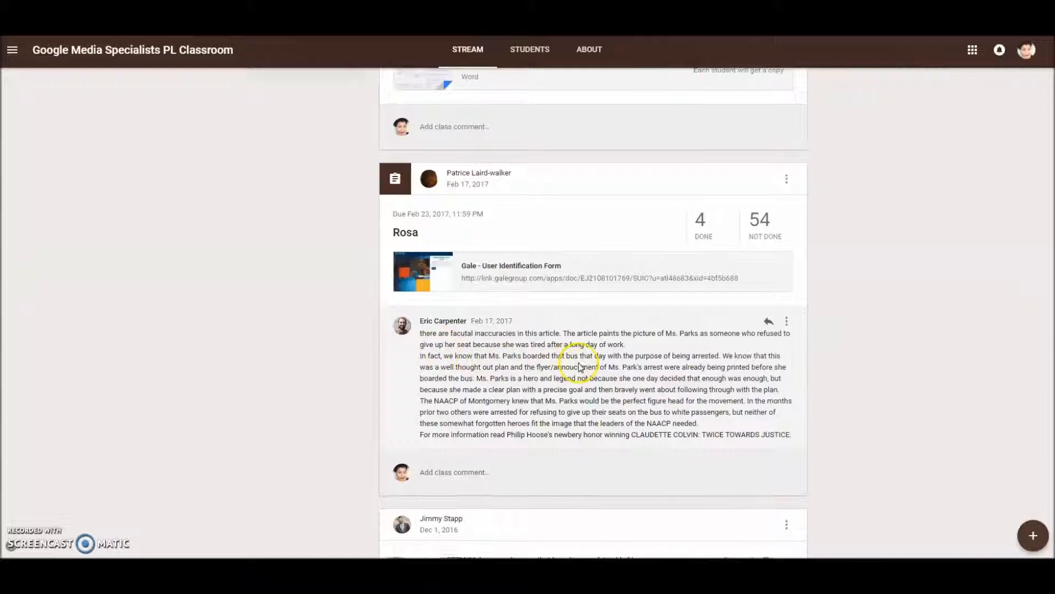
scroll(578, 366, "down", 5)
scroll(580, 368, "down", 1)
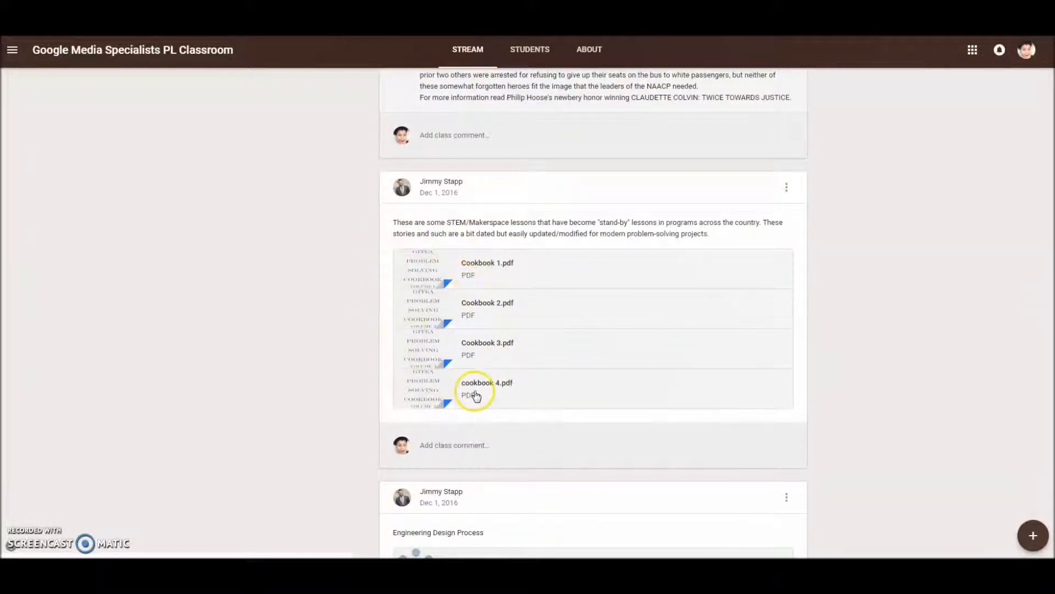
scroll(473, 394, "down", 2)
scroll(436, 408, "down", 4)
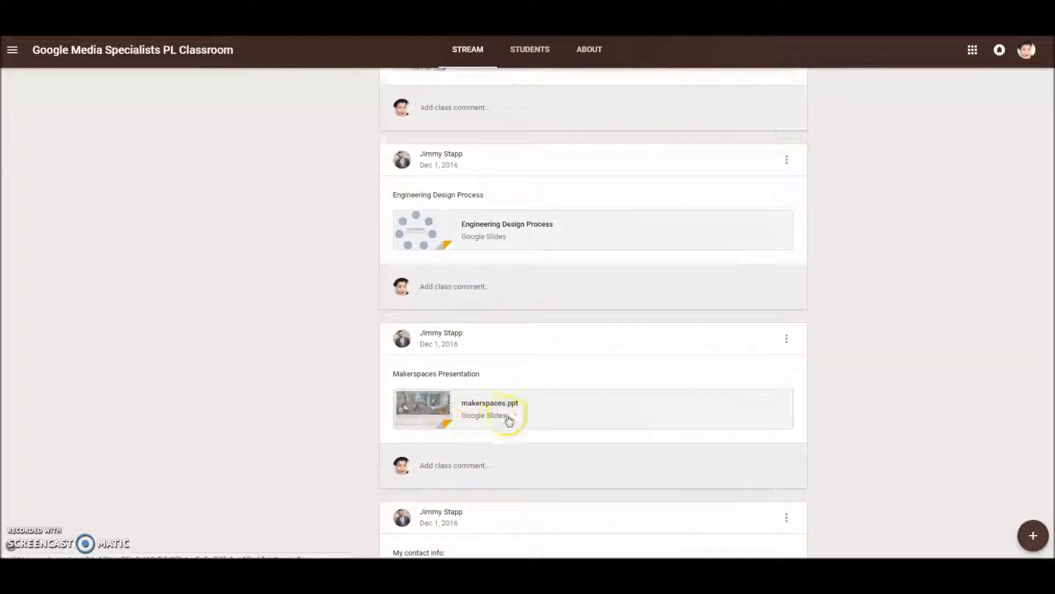
scroll(489, 420, "down", 1)
scroll(479, 439, "down", 3)
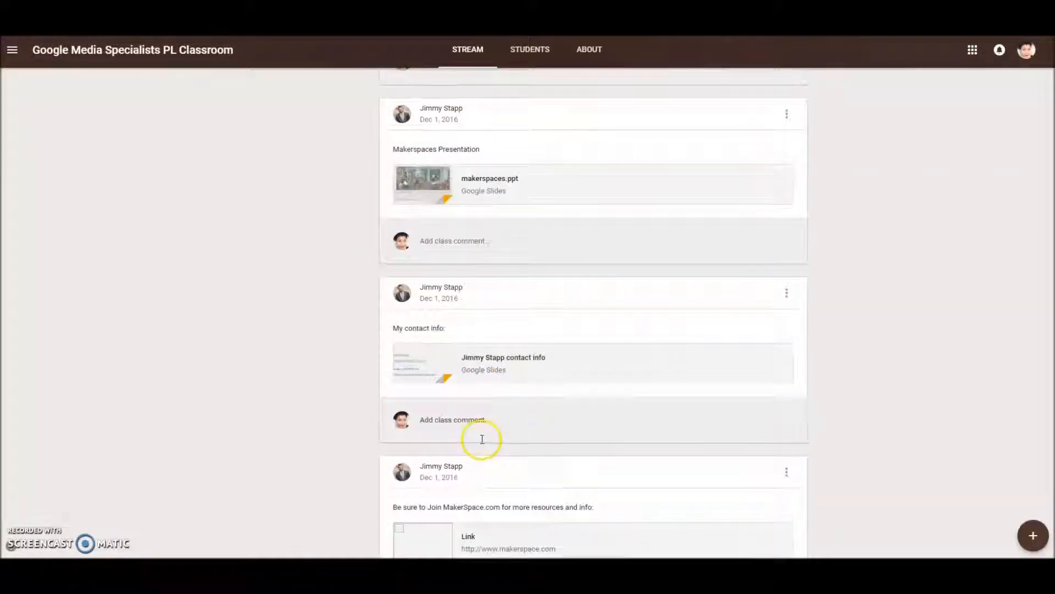
scroll(481, 434, "up", 4)
scroll(481, 433, "up", 14)
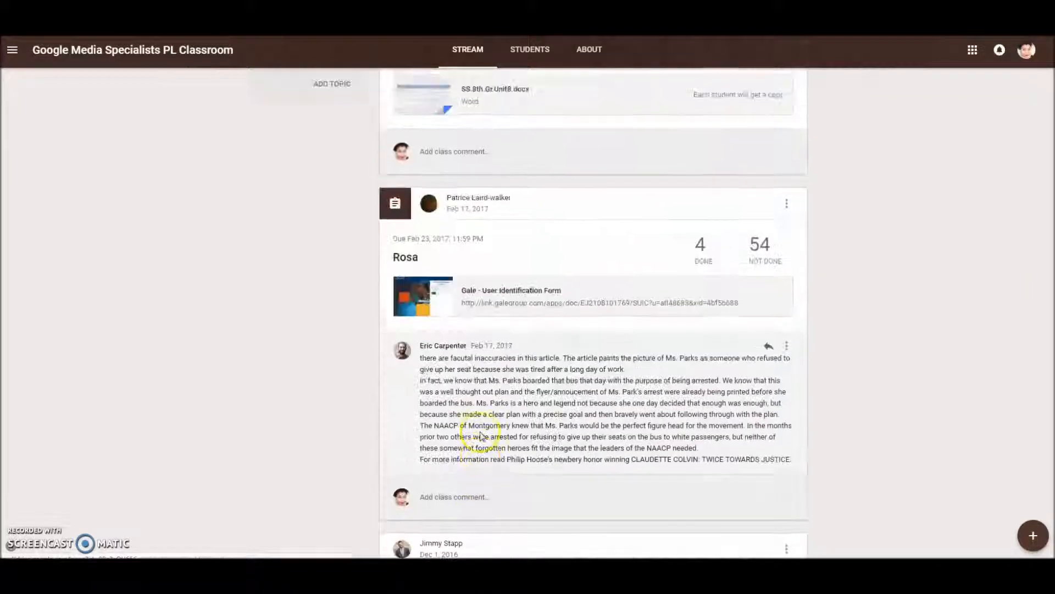
scroll(481, 435, "up", 5)
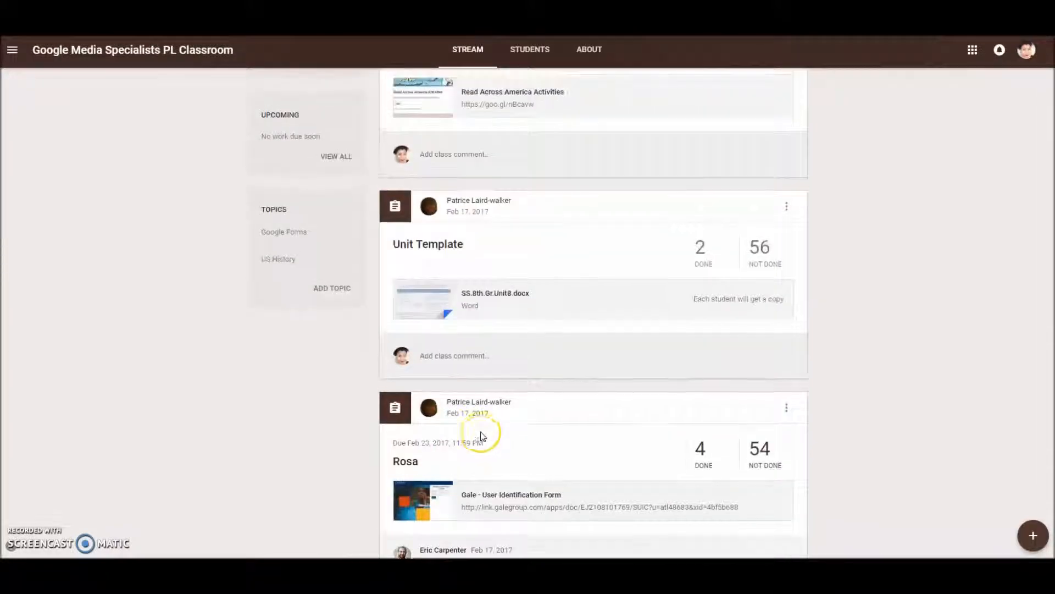
- Open the Rosa assignment to review the student work submissions, and return to the class stream
scroll(483, 436, "down", 6)
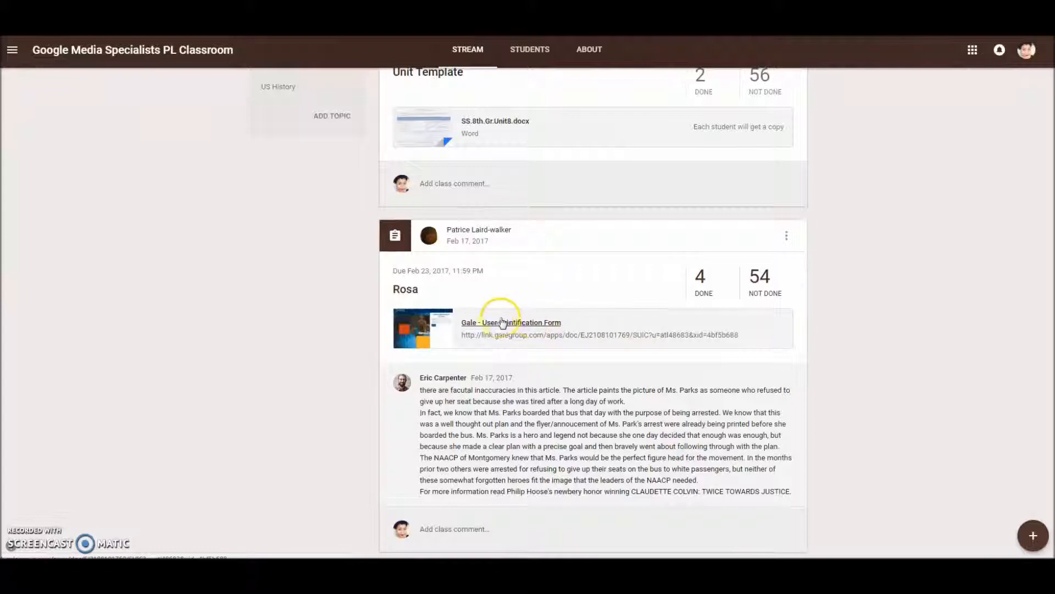
left_click(406, 292)
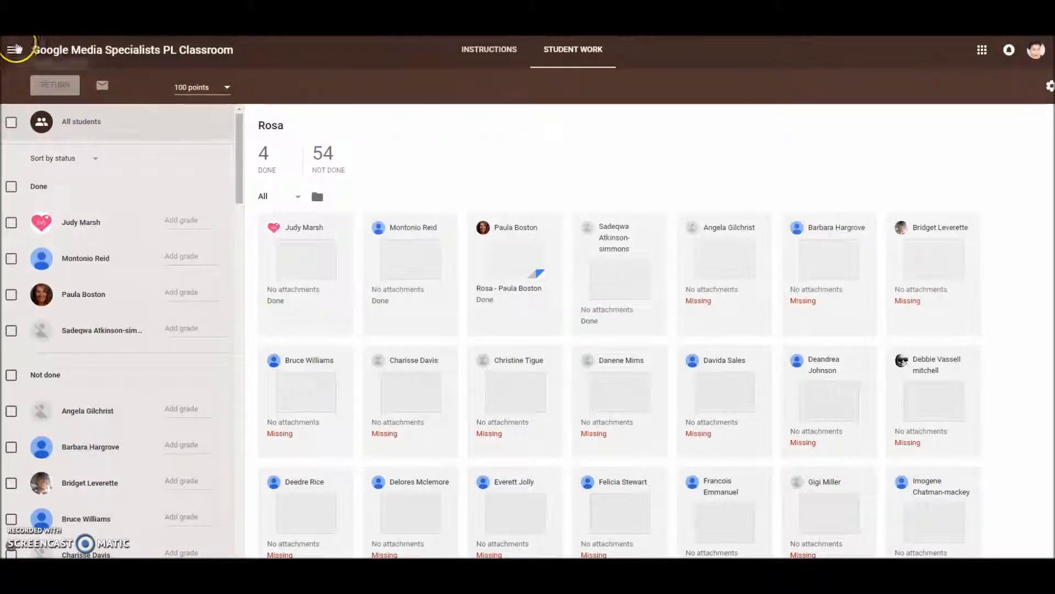
key("alt+Left")
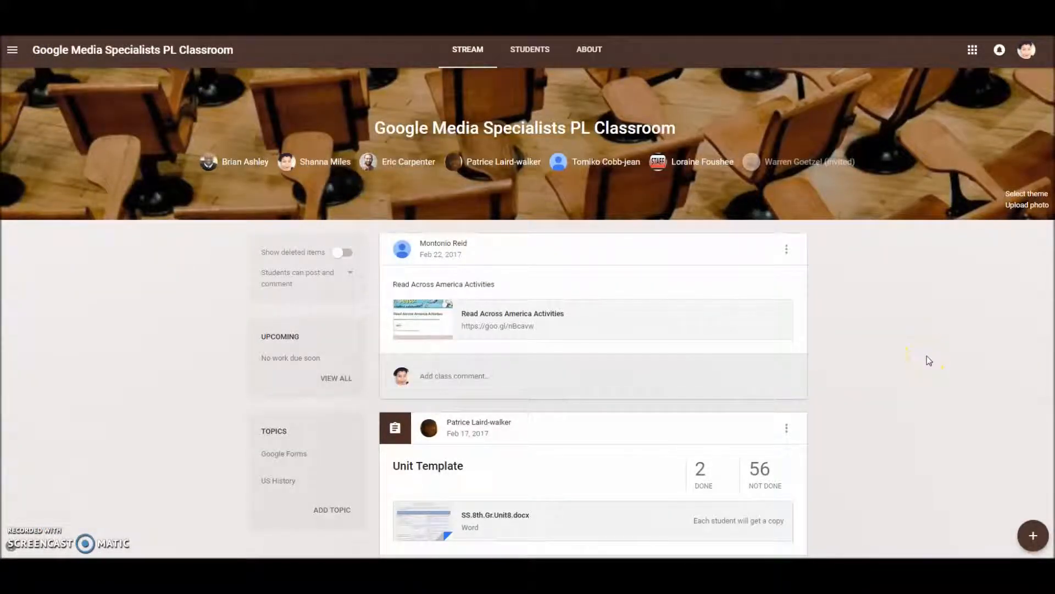
- View the class's information page and open its Drive folder, and return to the overview of all classes
left_click(582, 55)
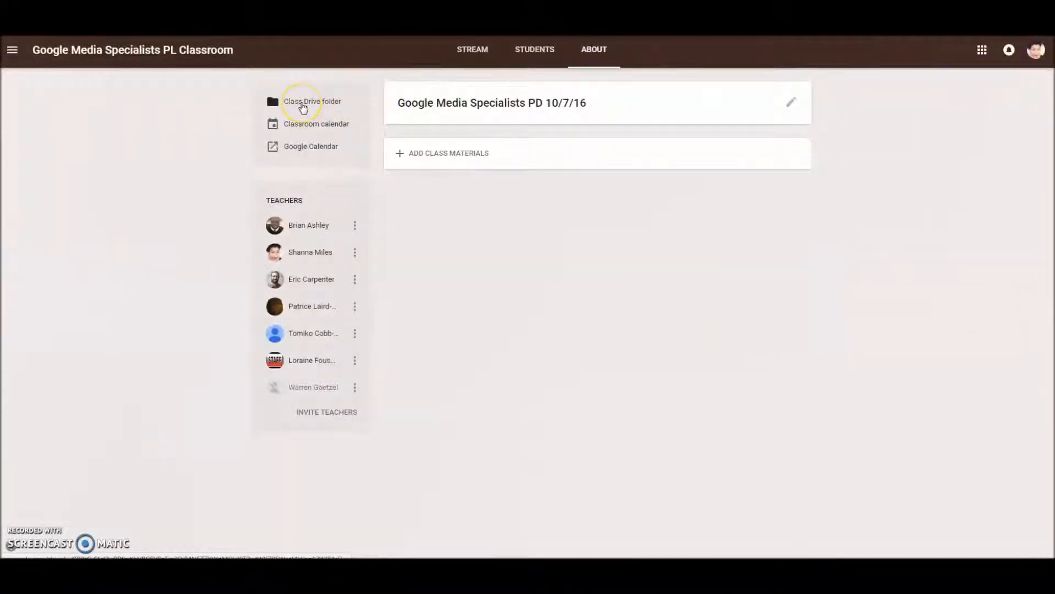
left_click(301, 103)
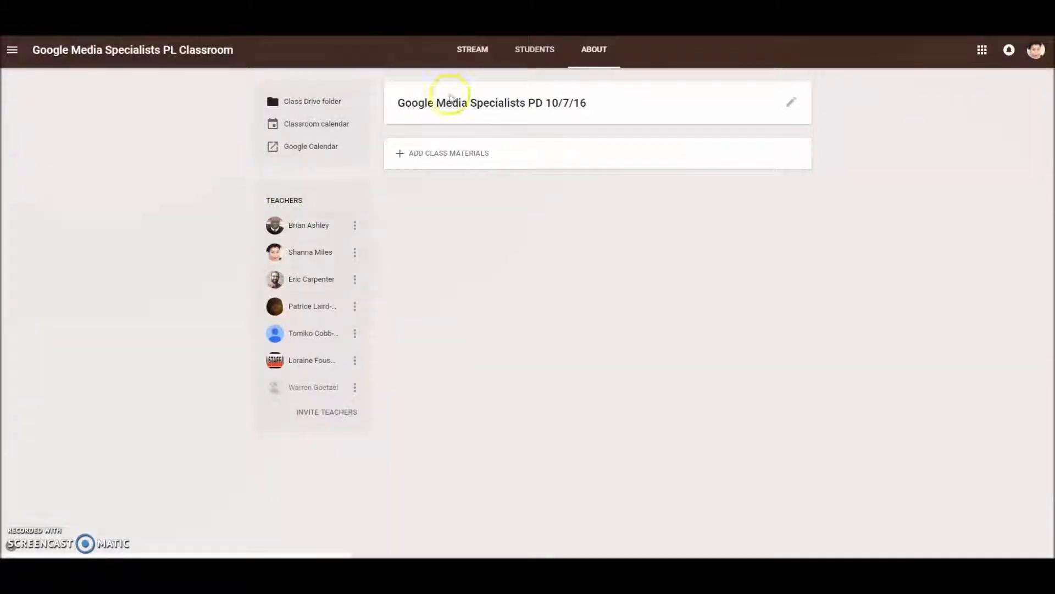
left_click(12, 50)
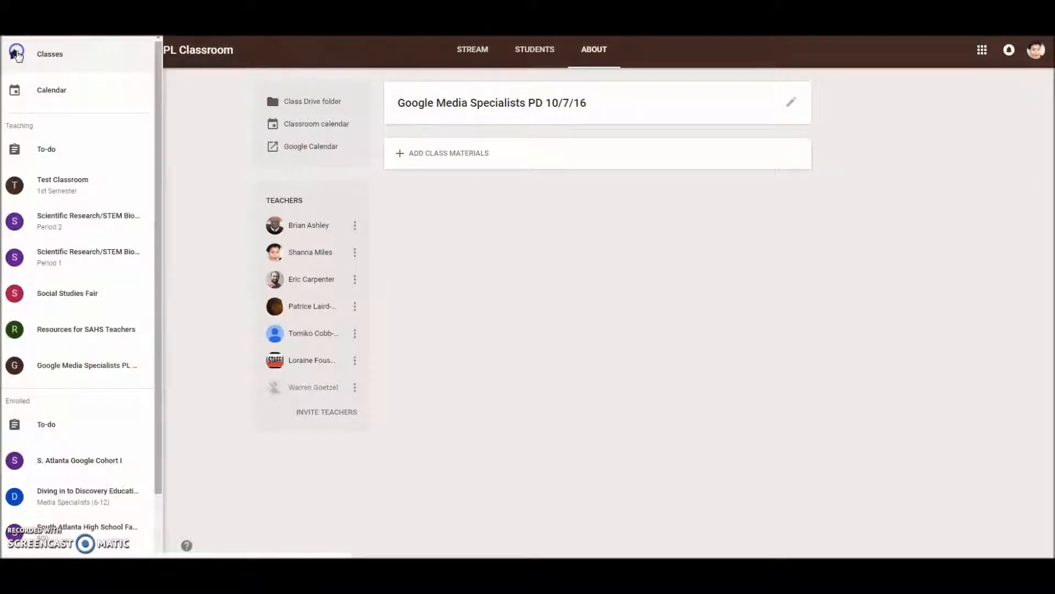
left_click(43, 55)
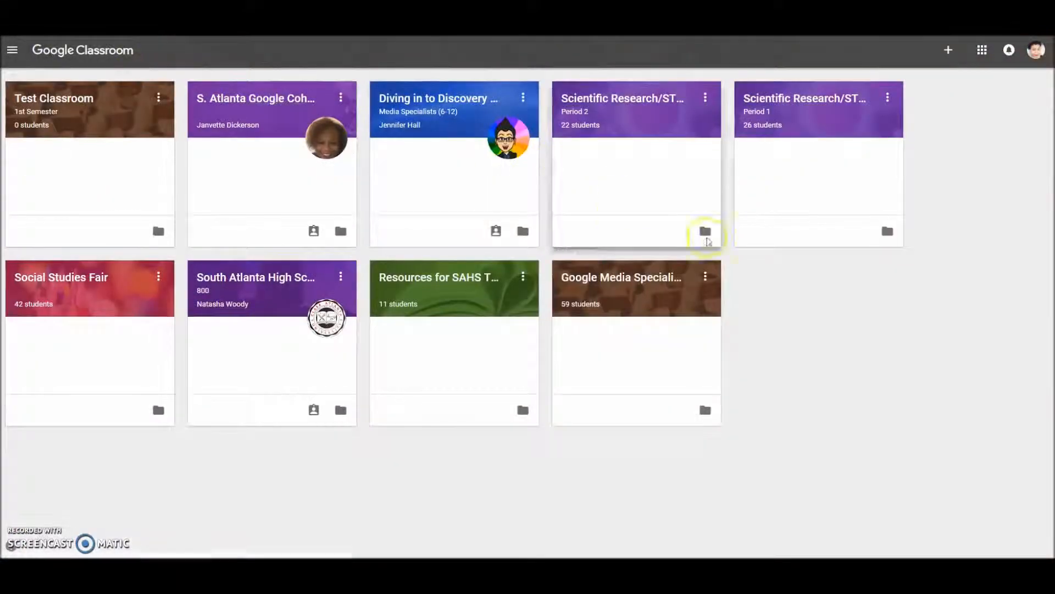